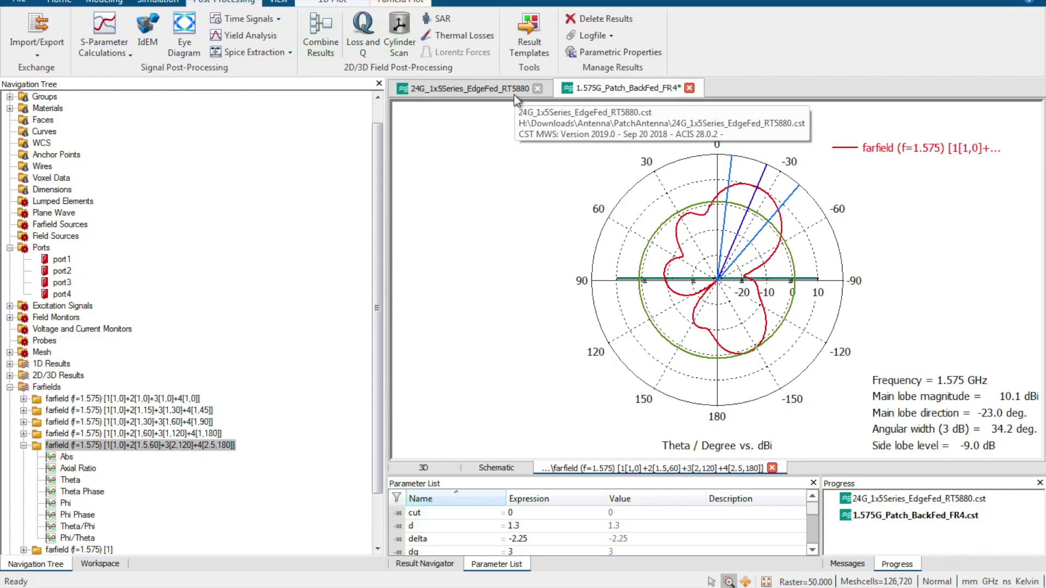
Step: Review the five-element 24G_1x5Series array, highlighting port1 and tilting and zooming the board
left_click(514, 92)
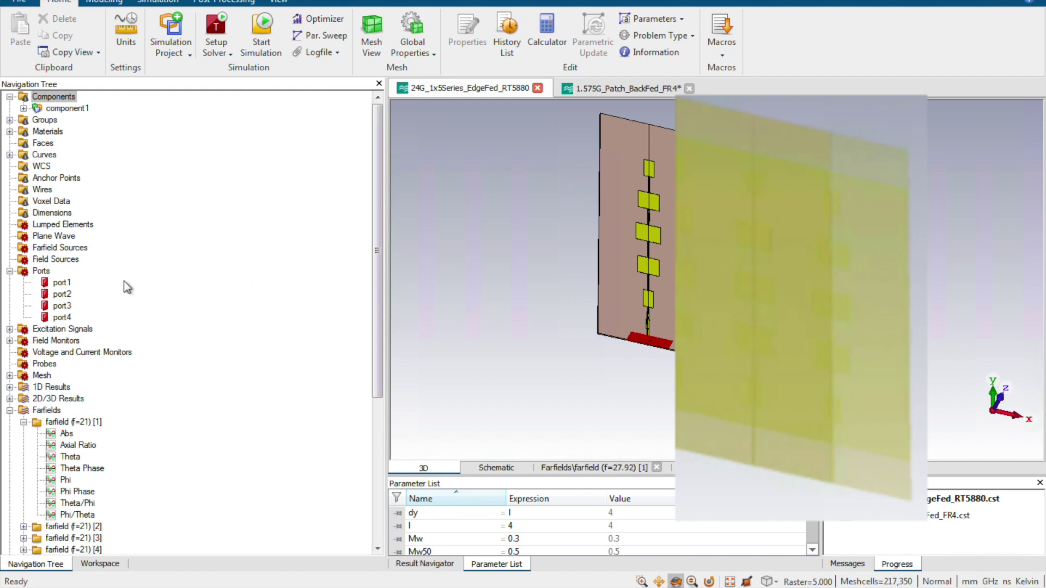
left_click(59, 283)
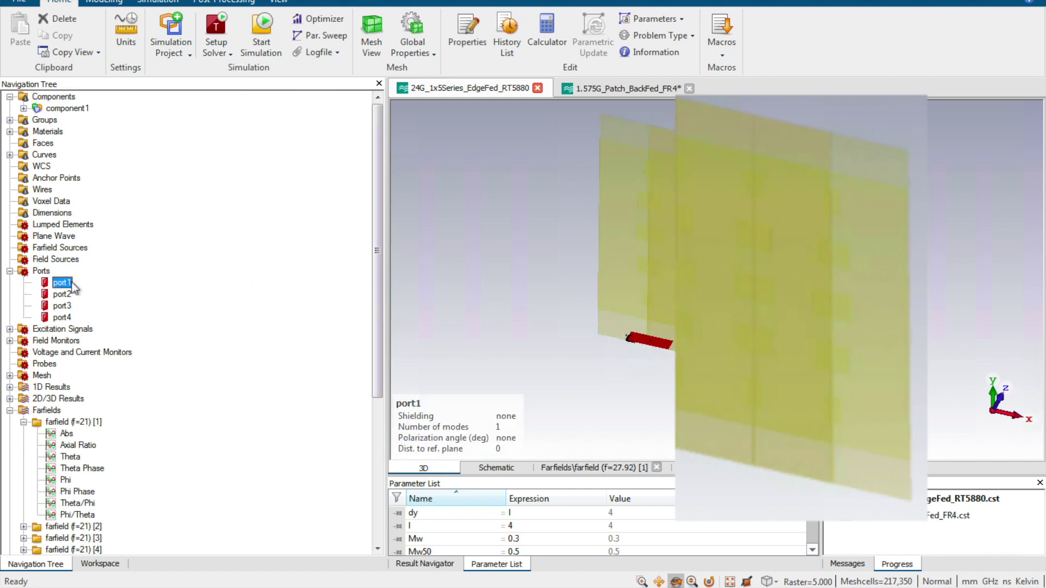
left_click(55, 110)
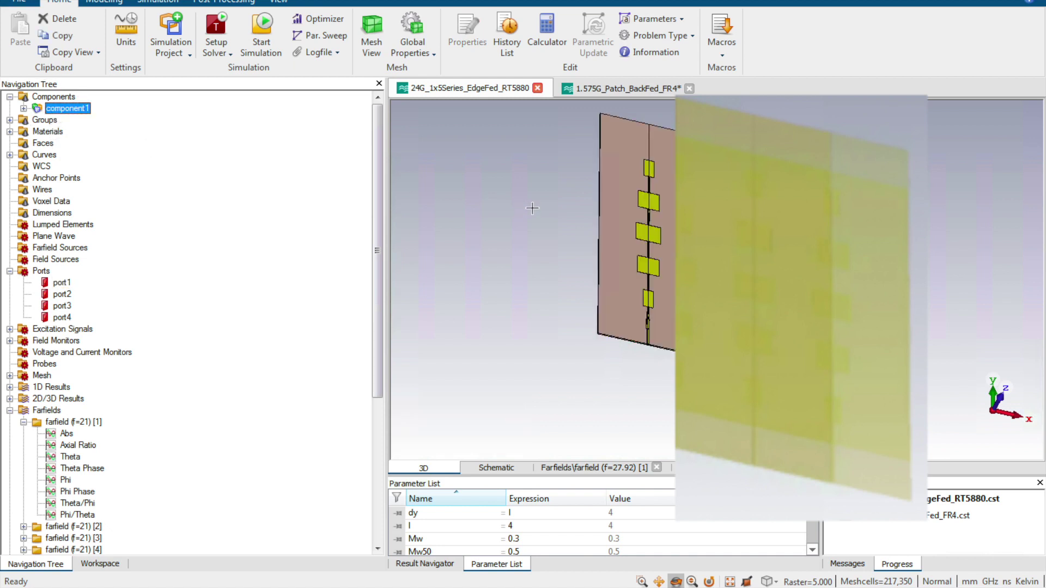
mouse_move(662, 164)
left_mouse_down()
mouse_move(638, 159)
mouse_move(646, 163)
left_mouse_up()
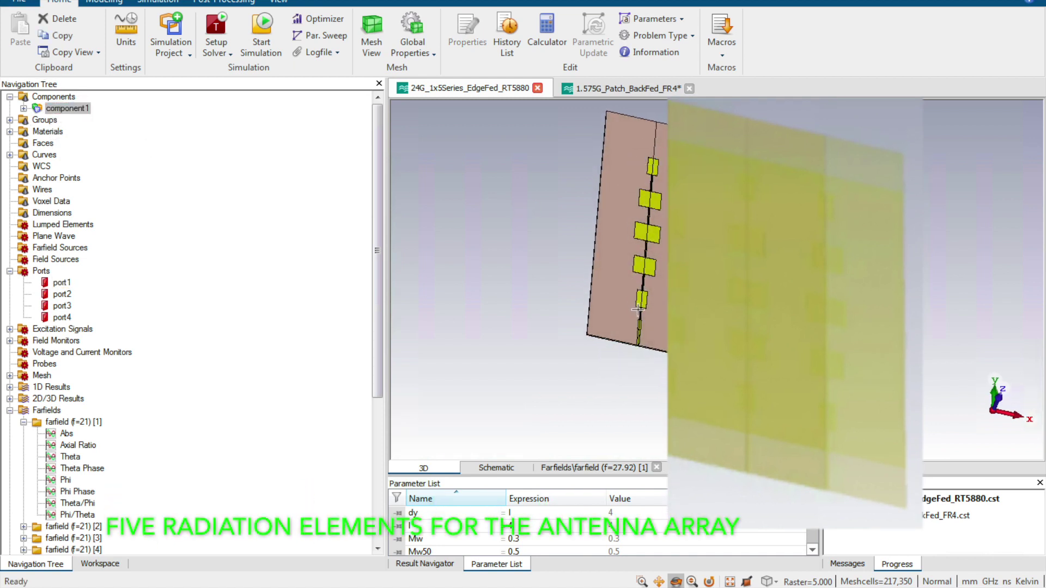
scroll(638, 309, "up", 2)
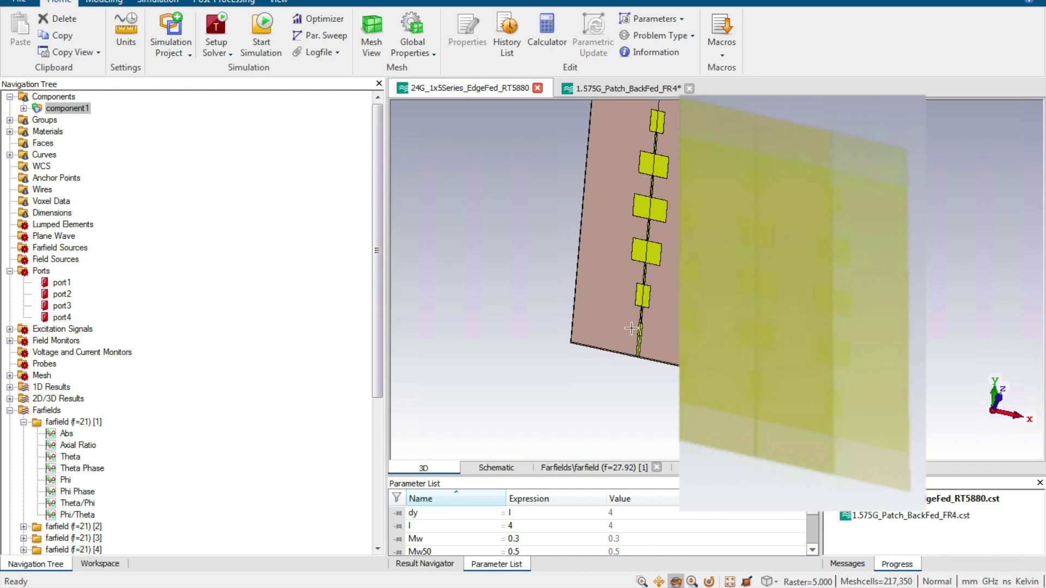
scroll(654, 342, "up", 2)
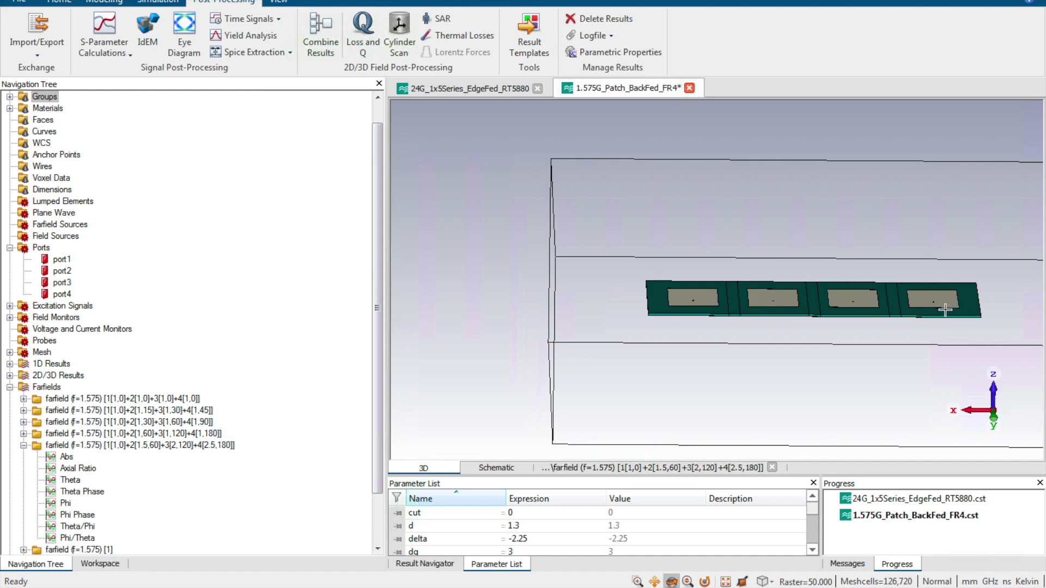
Step: Enlarge the 3D view and rotate the four-patch array to see its patches and back-side feed pins
scroll(951, 311, "up", 5)
scroll(893, 293, "up", 2)
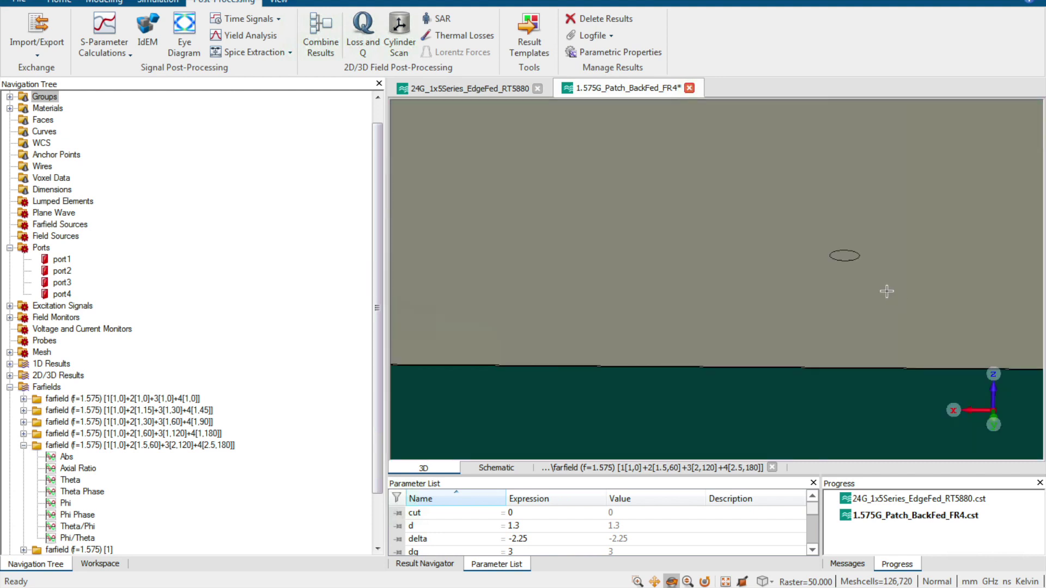
scroll(887, 292, "down", 8)
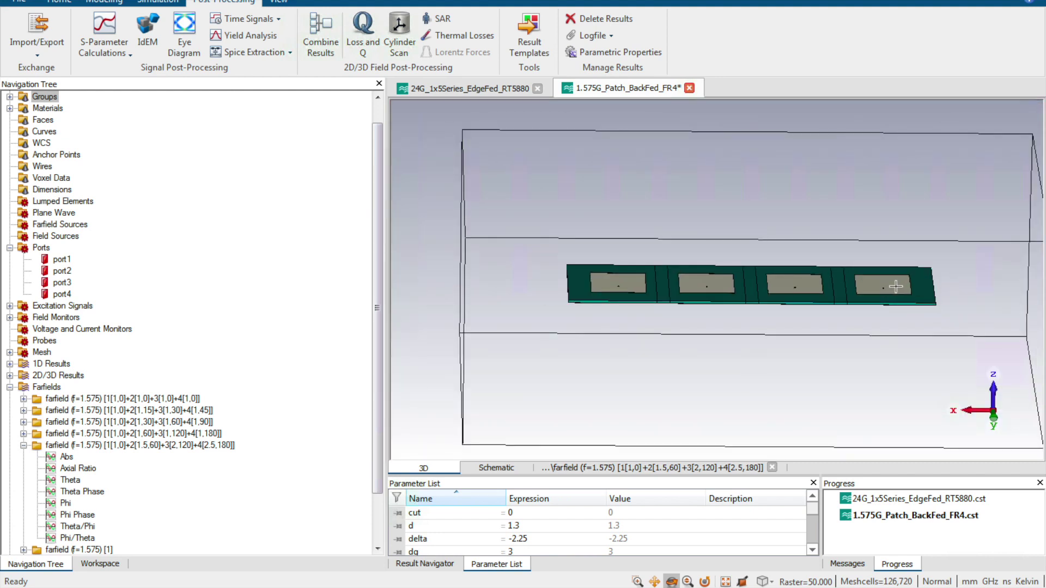
scroll(894, 288, "up", 3)
left_click_drag(385, 245, 87, 221)
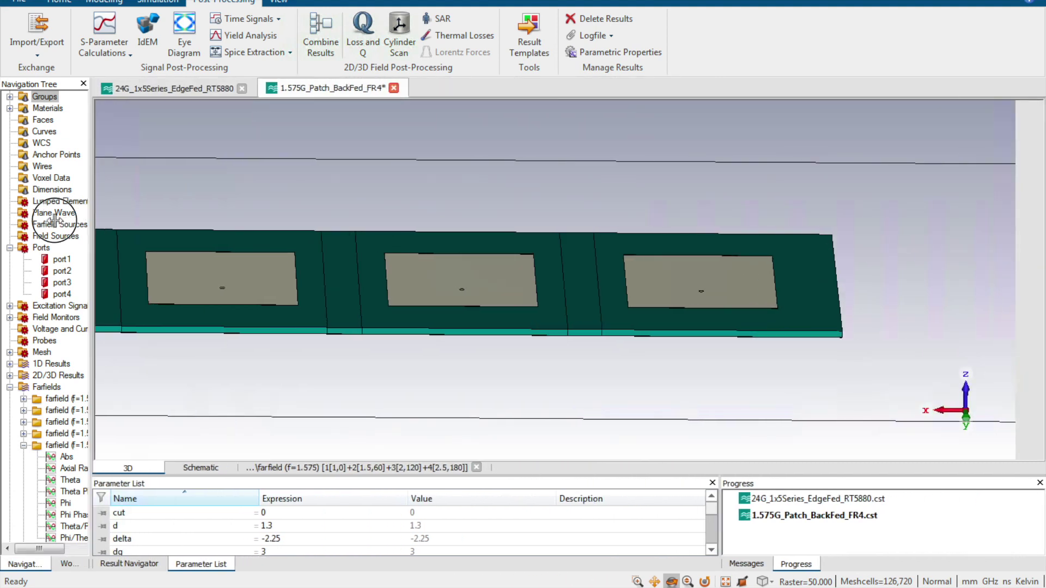
scroll(829, 289, "up", 2)
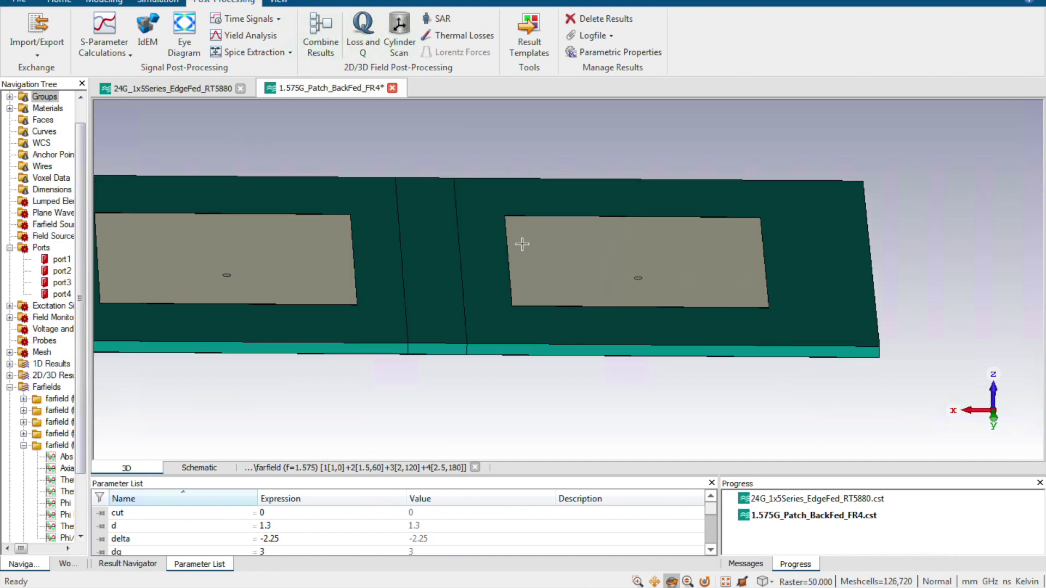
left_click_drag(638, 282, 636, 325)
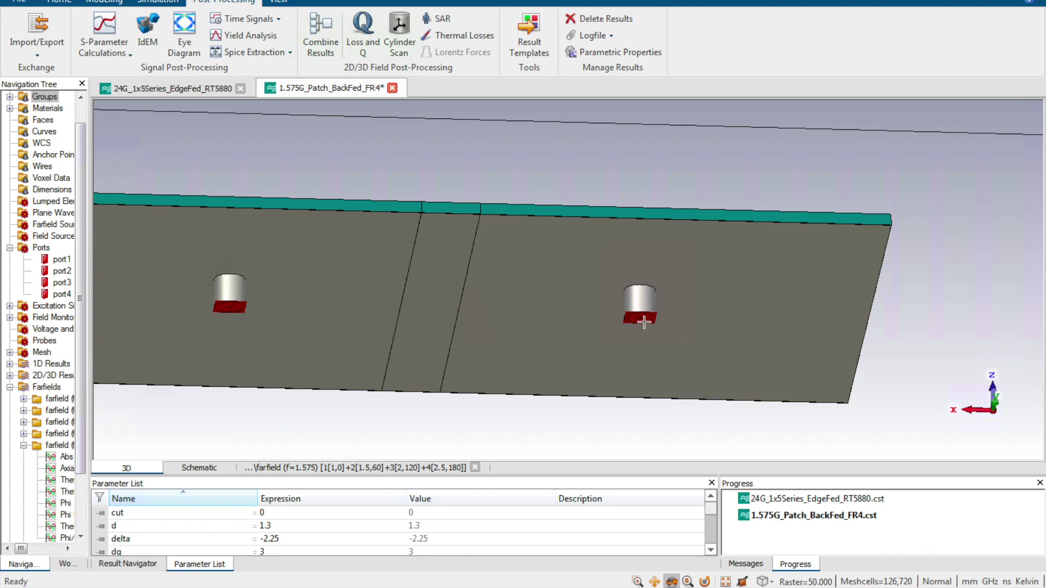
left_click_drag(634, 284, 591, 322)
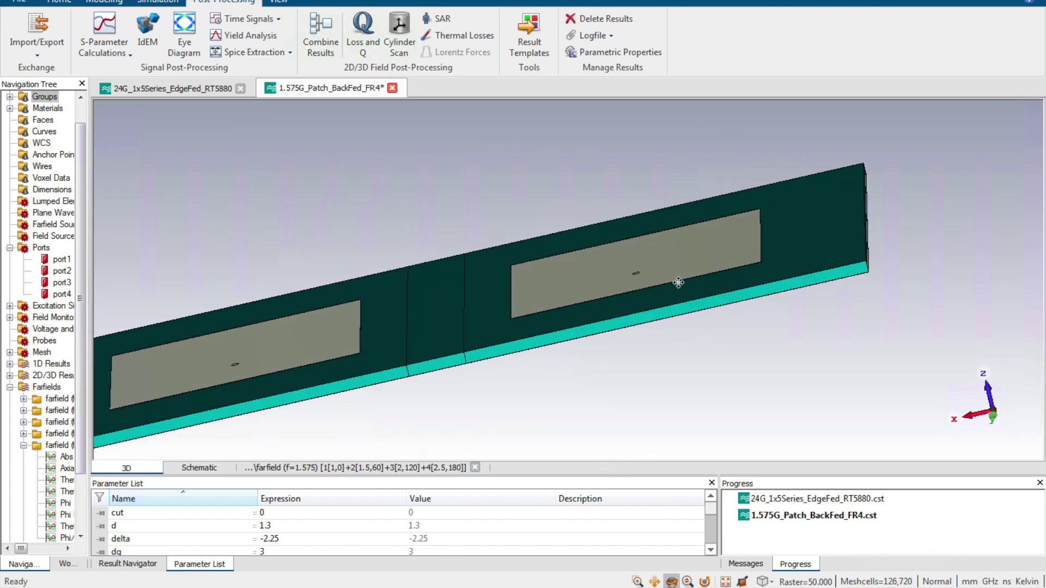
scroll(692, 272, "up", 4)
scroll(590, 259, "down", 5)
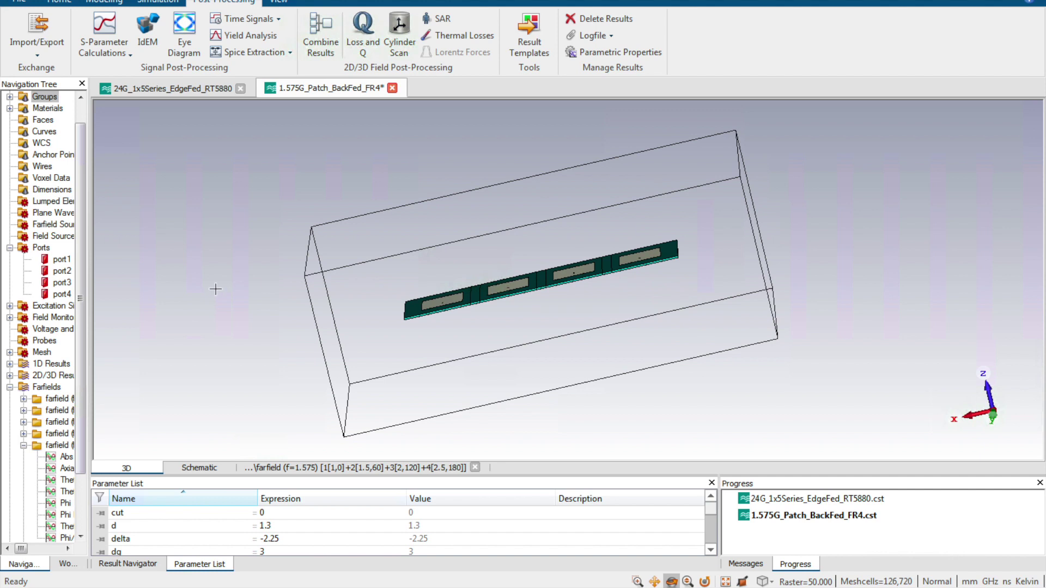
mouse_move(547, 313)
left_mouse_down()
mouse_move(537, 194)
mouse_move(632, 262)
left_mouse_up()
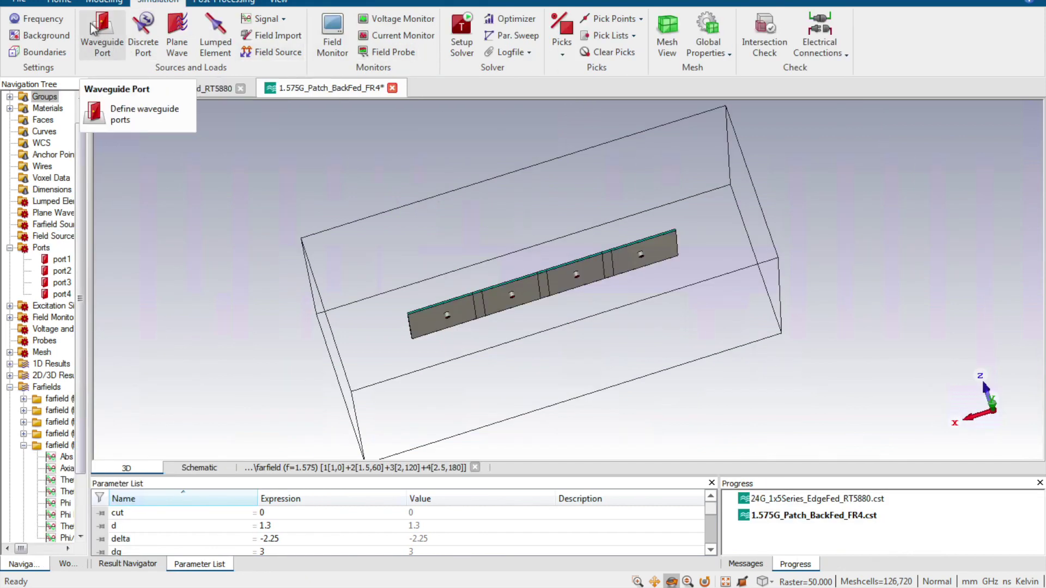
Step: Check the 1.3–1.8 GHz frequency range and list the h-field and farfield monitors at f=1.575
left_click(46, 22)
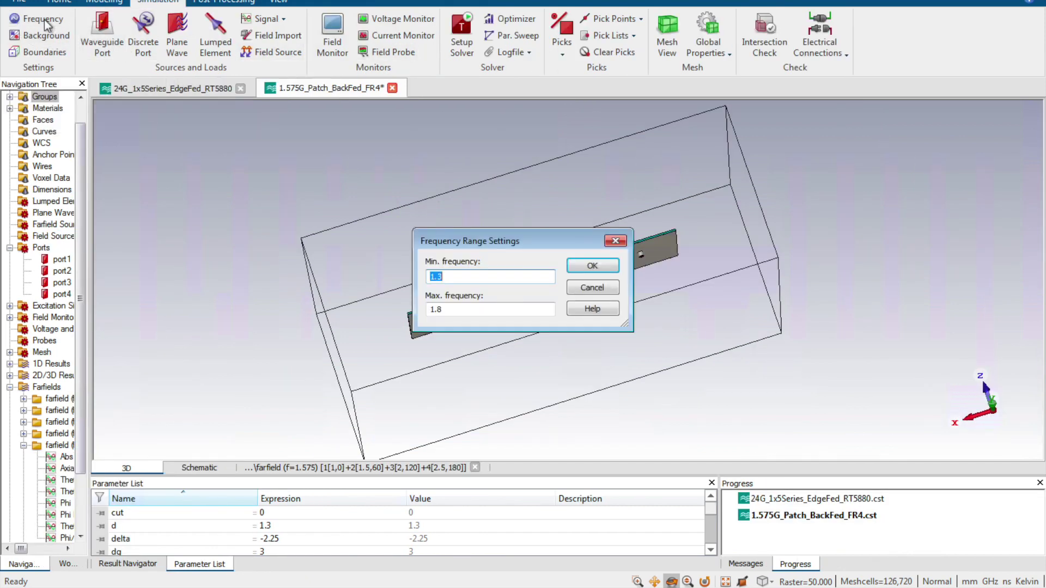
left_click(615, 241)
double_click(90, 201)
double_click(64, 318)
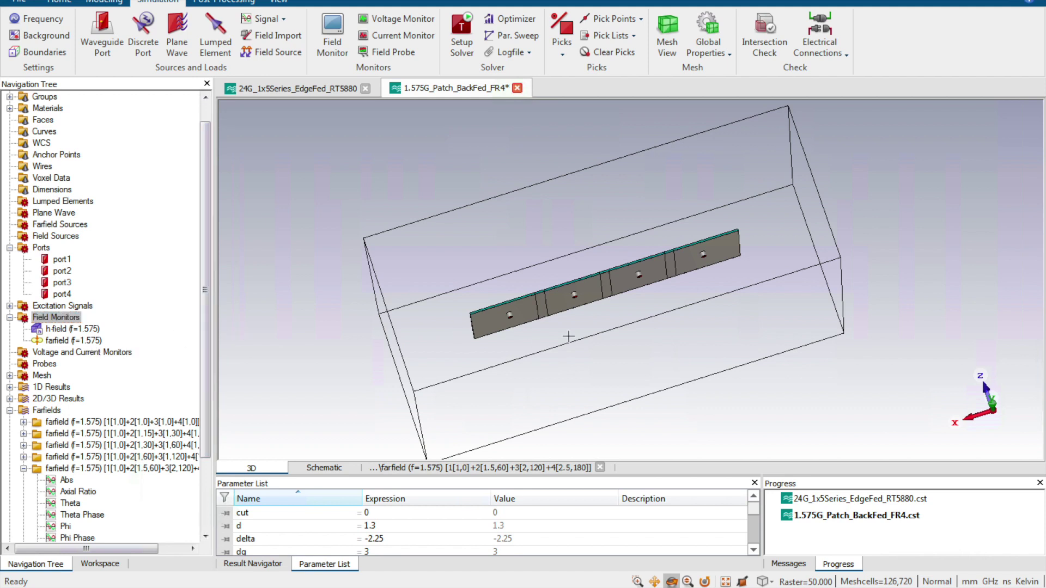
Step: Compare the farfield (f=1.575) polar plots of ports 1–4, ending on port 1's 12° main lobe
scroll(141, 377, "down", 3)
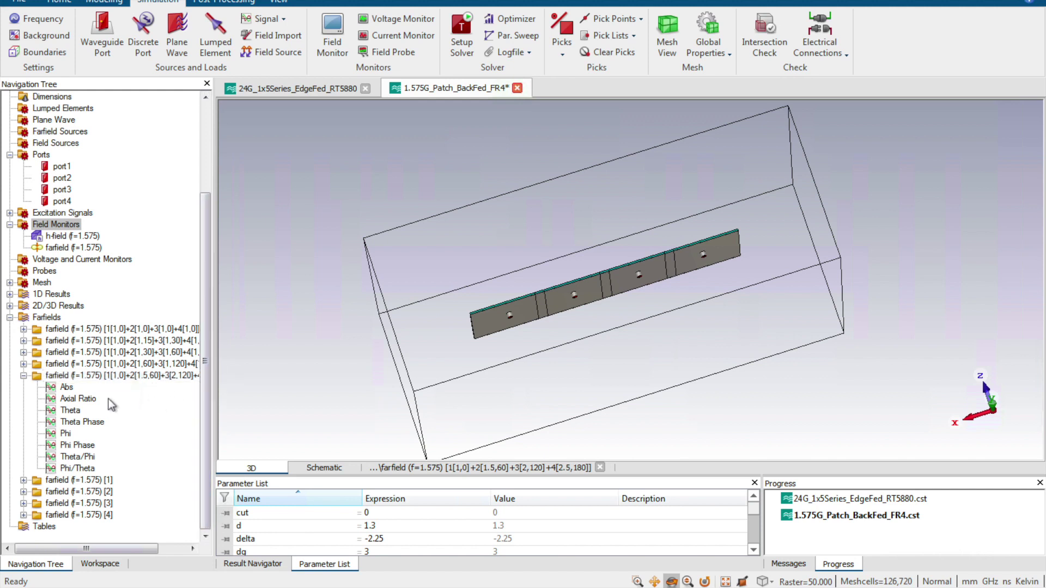
left_click(23, 376)
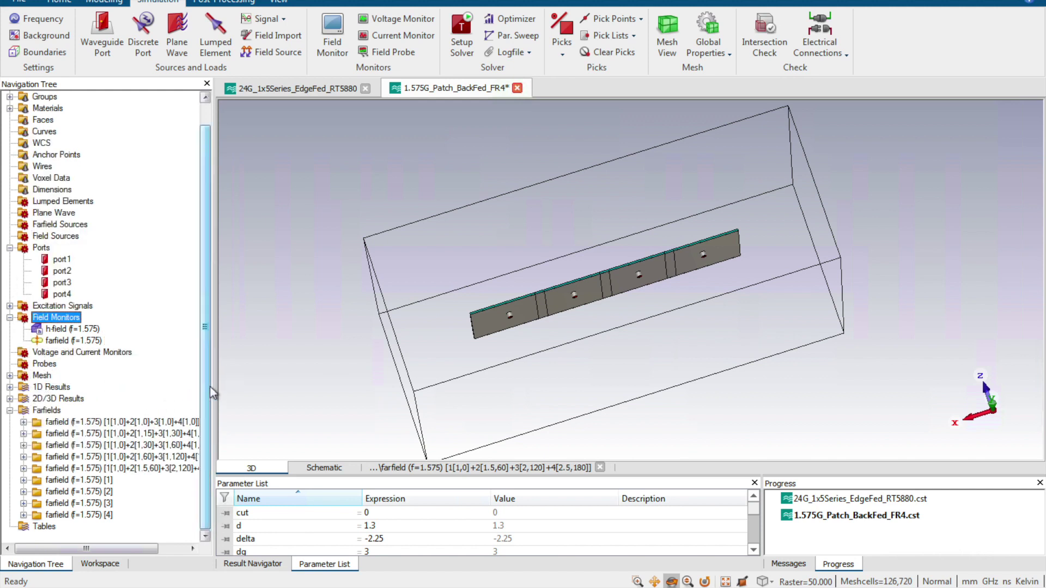
left_click(97, 481)
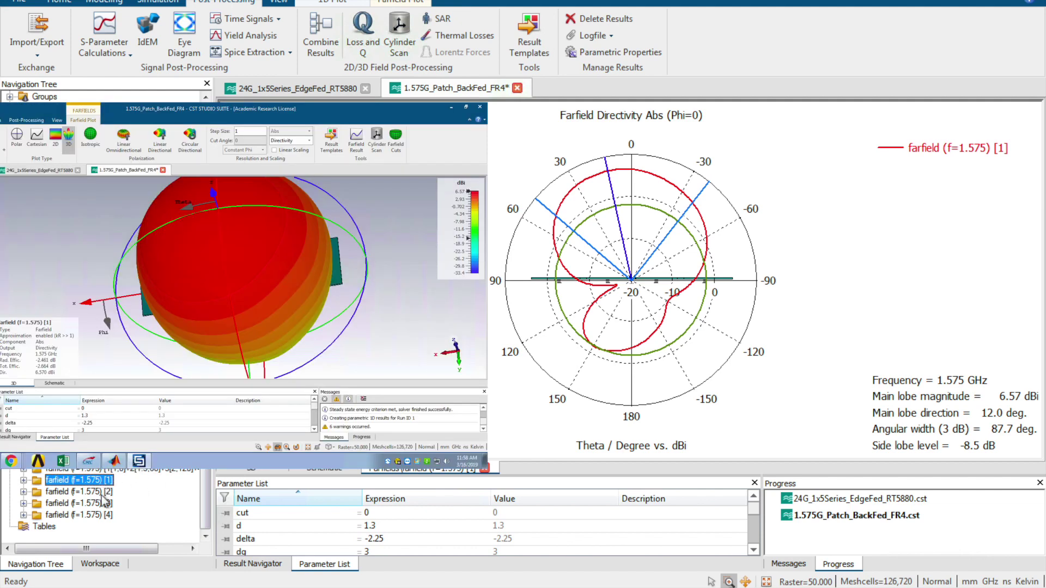
left_click(107, 493)
left_click(108, 504)
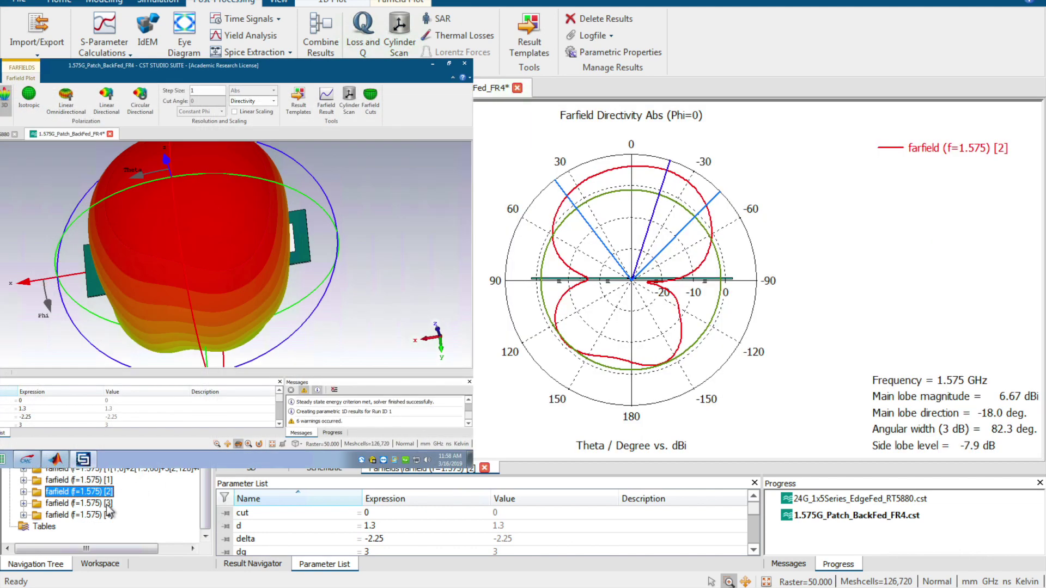
left_click(106, 515)
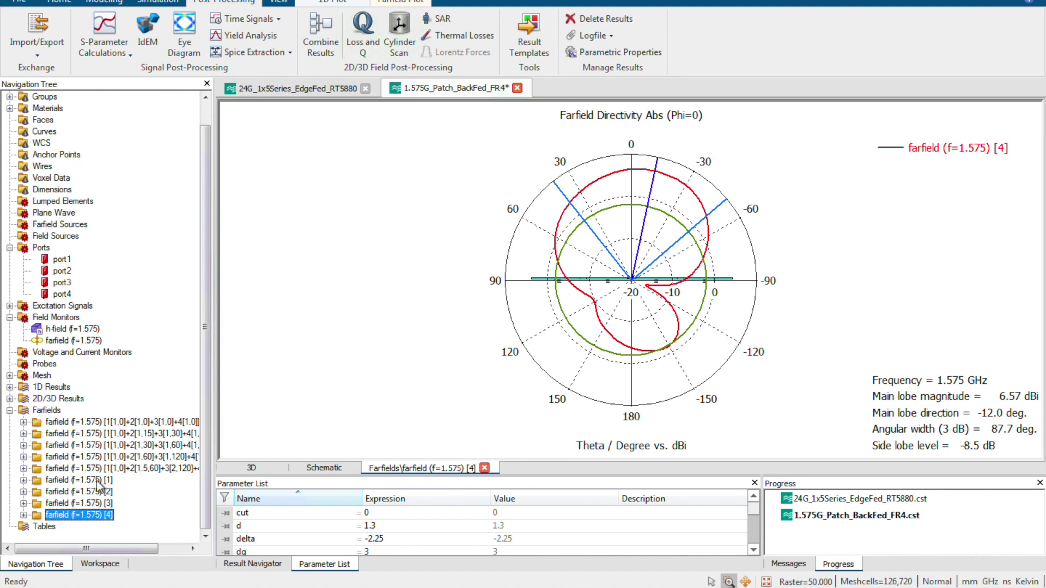
left_click(98, 482)
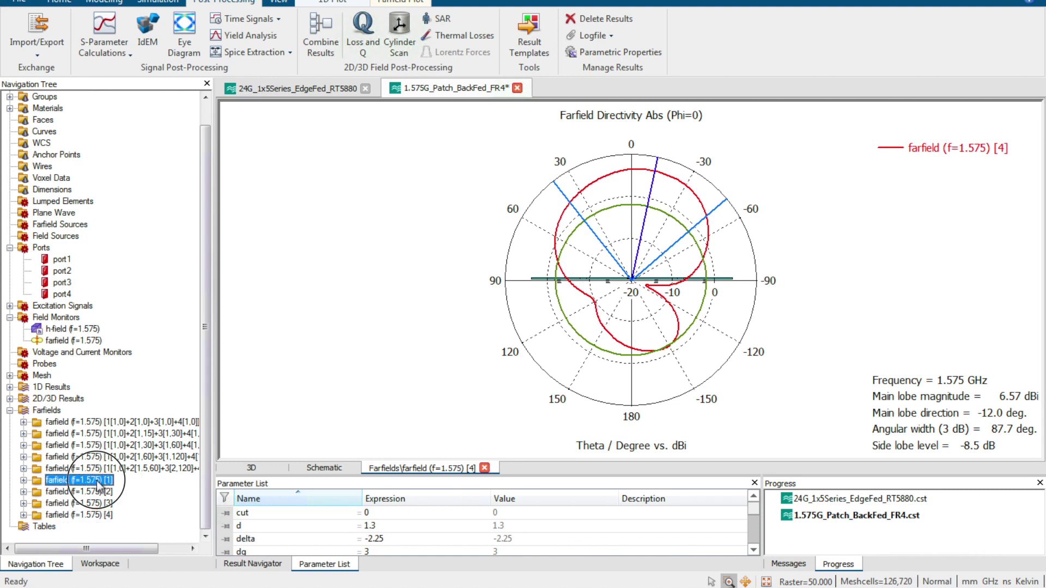
left_click(98, 484)
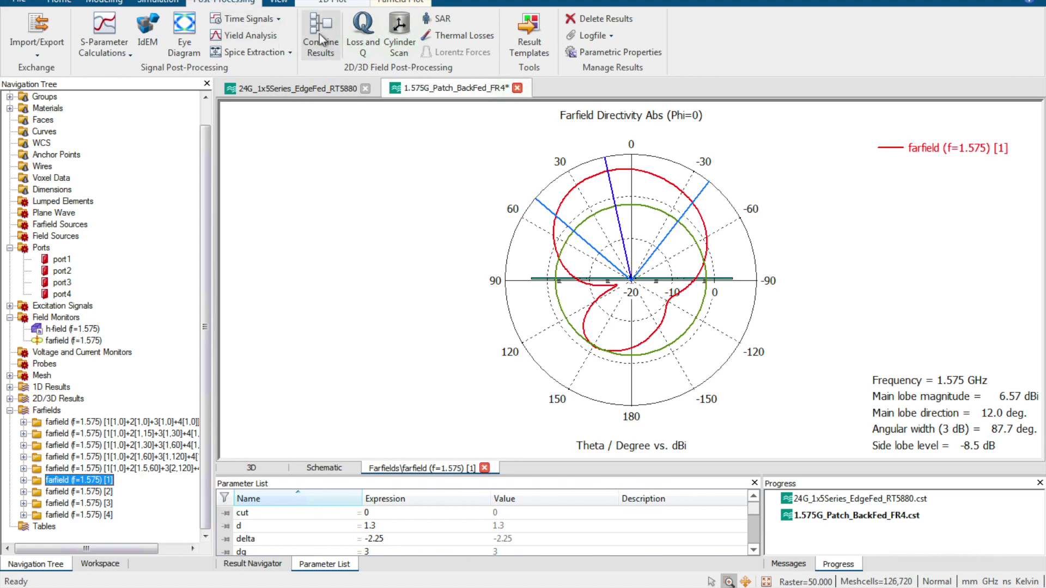
left_click(320, 62)
Step: Exclude the h-field monitor so only the farfield (f=1.575) monitor is combined
left_click(428, 215)
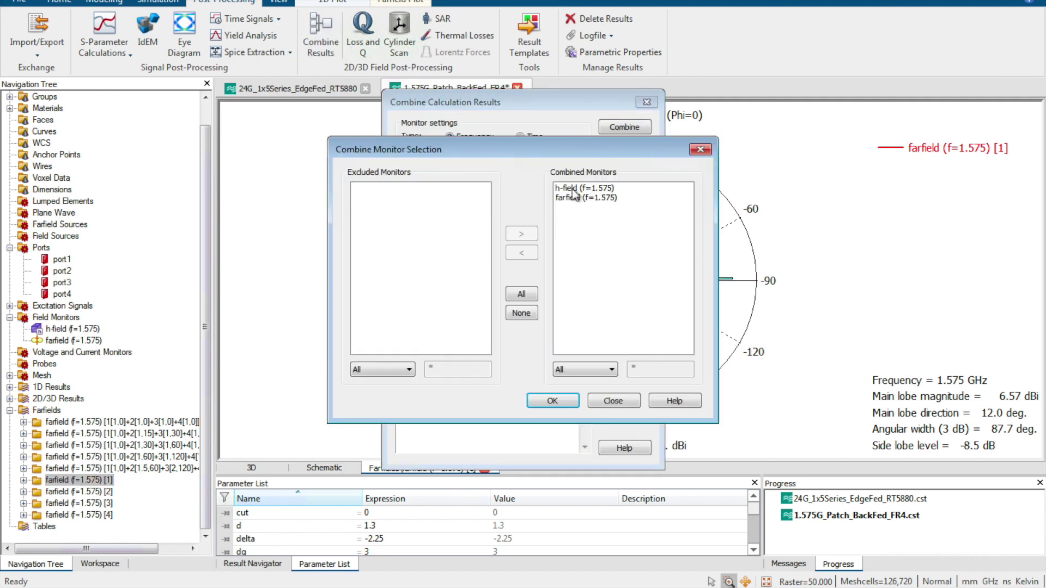
left_click(567, 189)
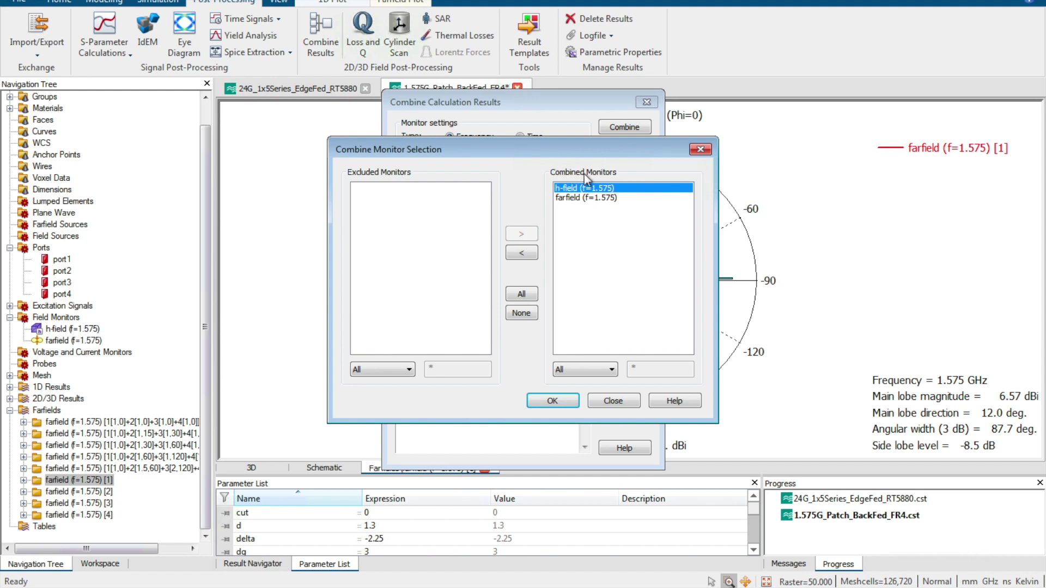
left_click(593, 198)
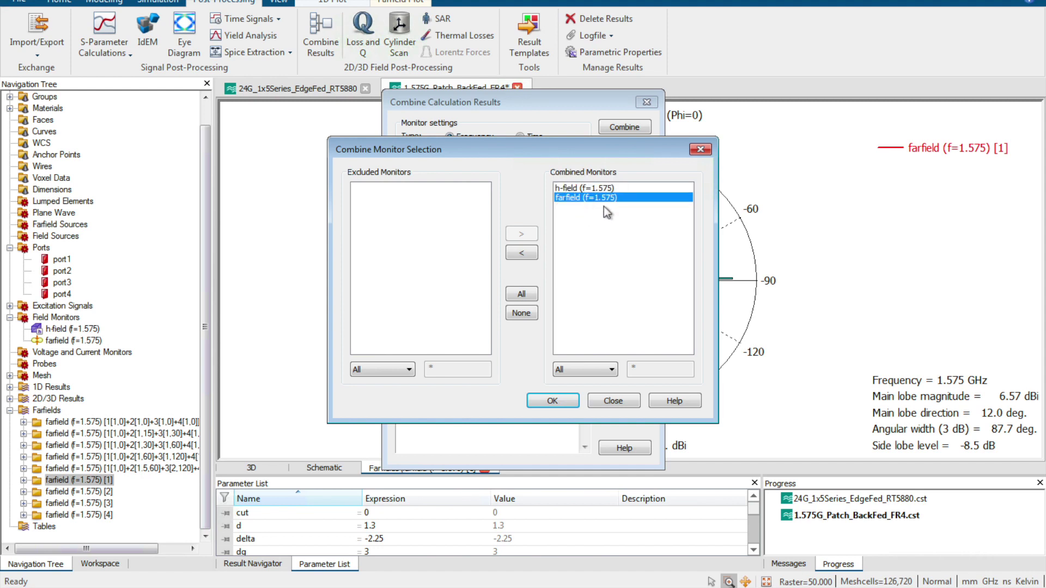
left_click(598, 189)
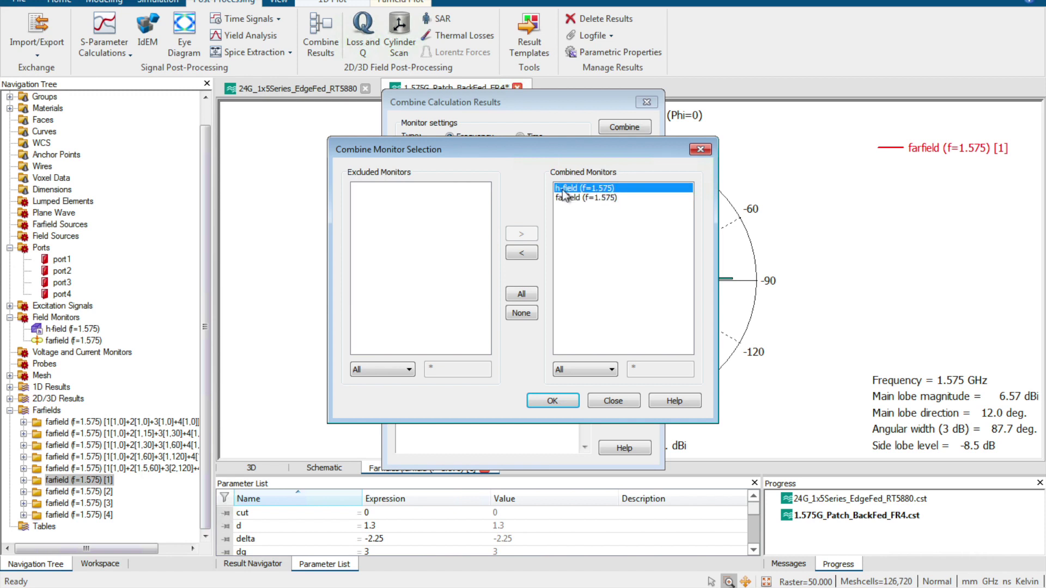
left_click(523, 254)
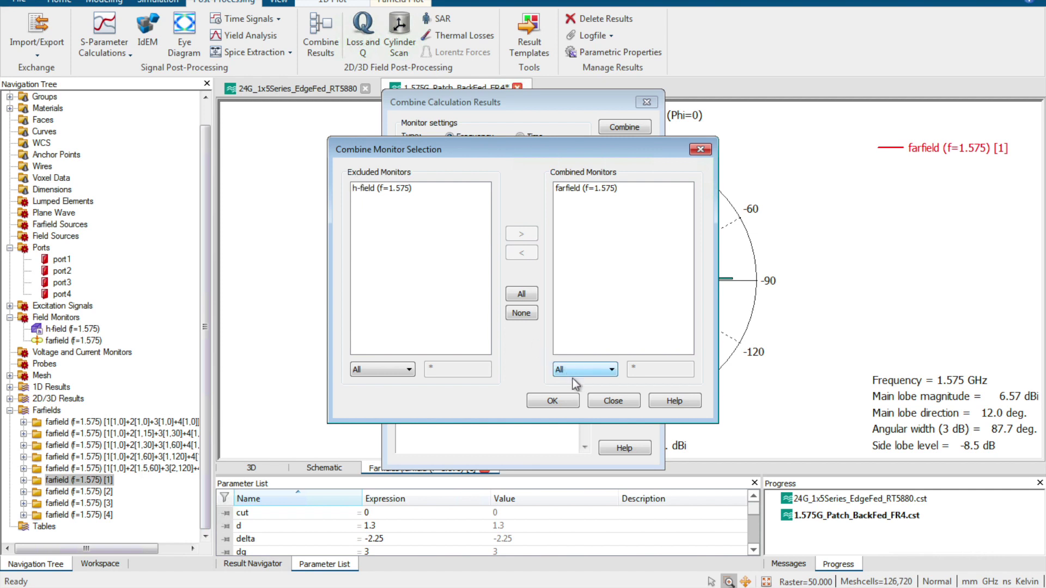
left_click(566, 399)
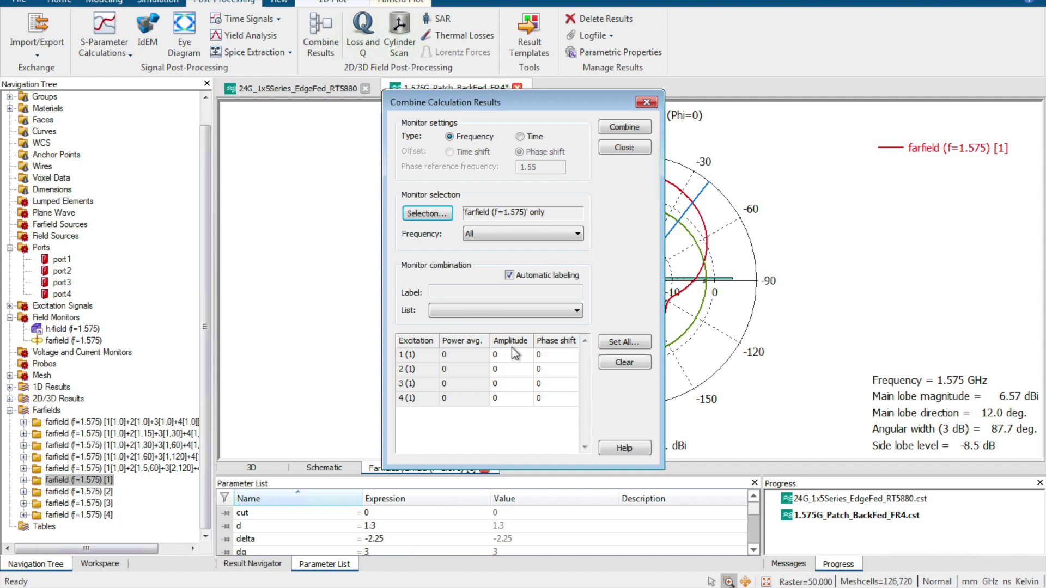
Step: Set all four excitations to amplitude 1 and close Combine Results
left_click(632, 342)
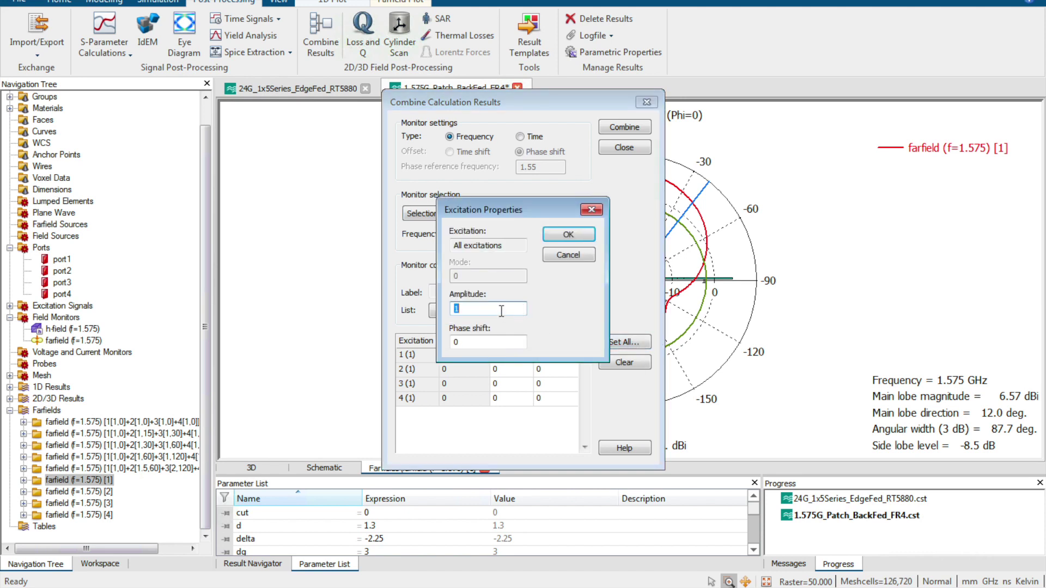
left_click(567, 234)
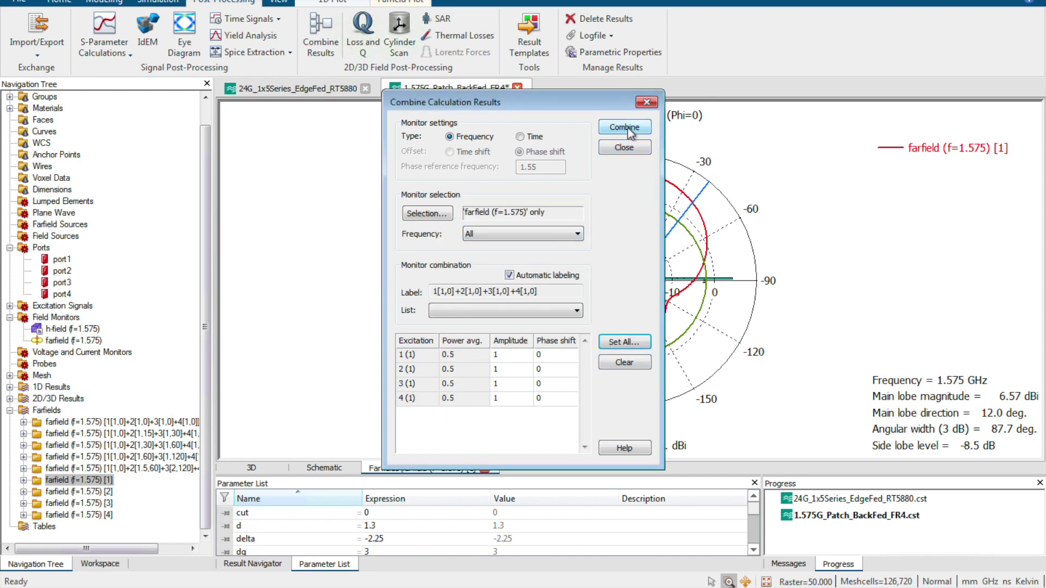
left_click(647, 103)
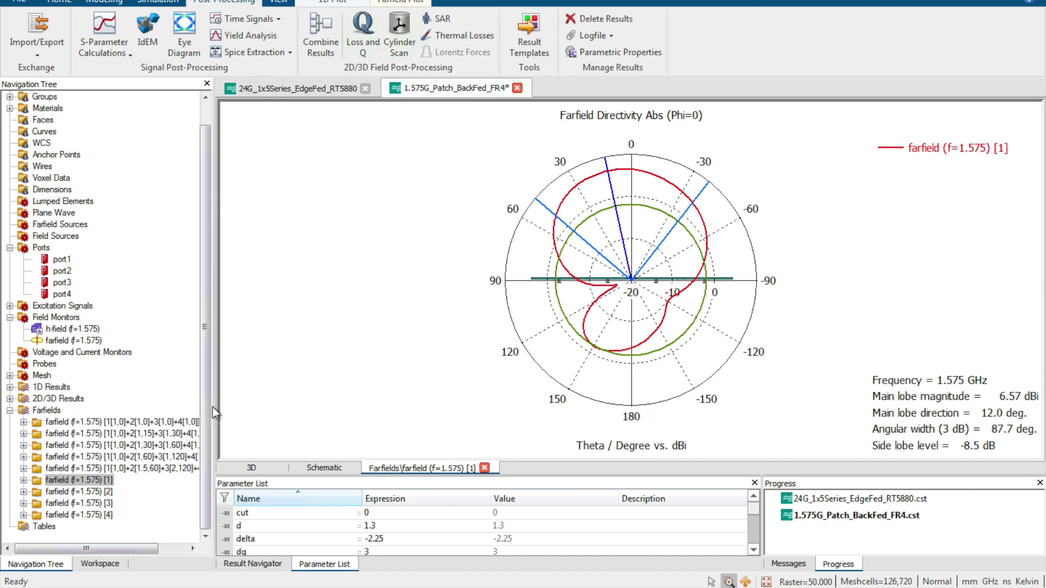
left_click_drag(216, 398, 385, 439)
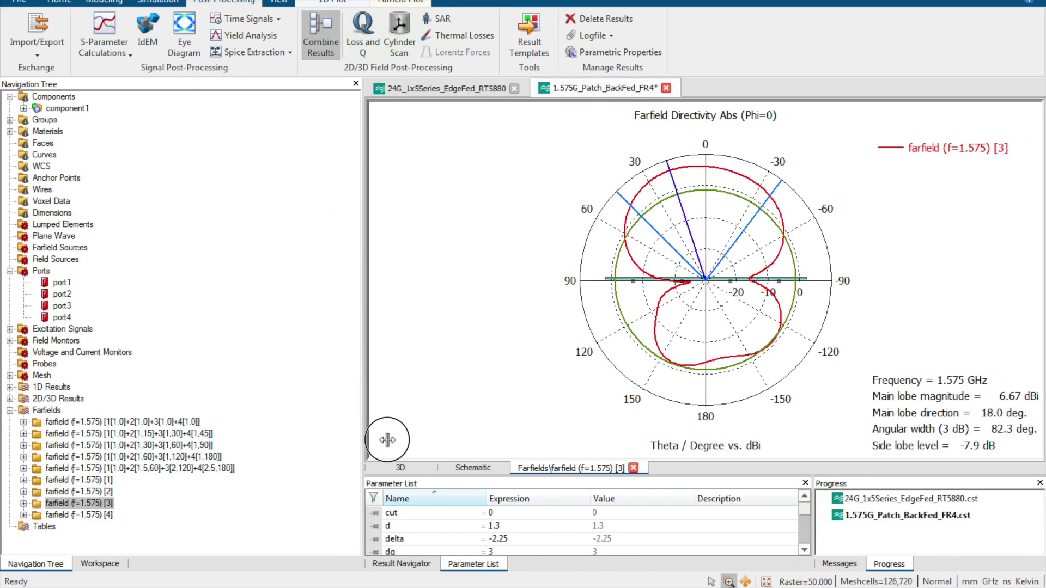
Step: Compare the in-phase combined farfield with port 1's polar plot, then show it as a 3D pattern
left_click(167, 425)
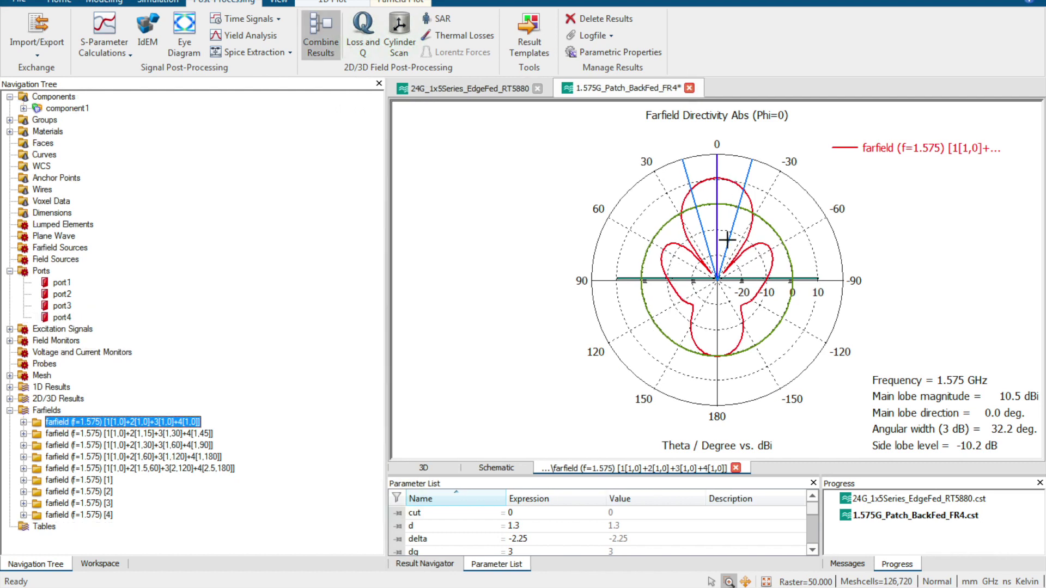
left_click(76, 480)
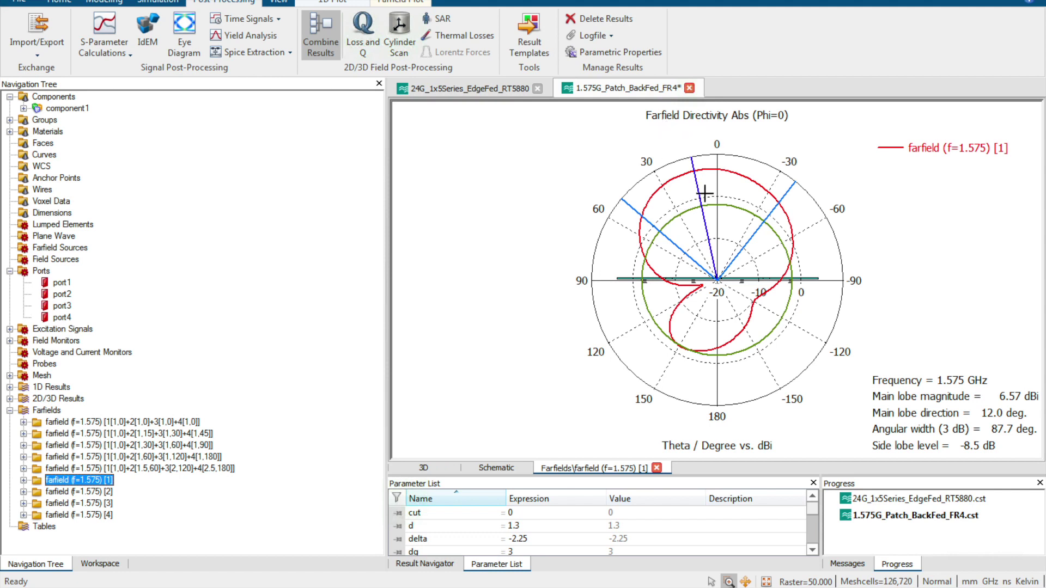
left_click(191, 423)
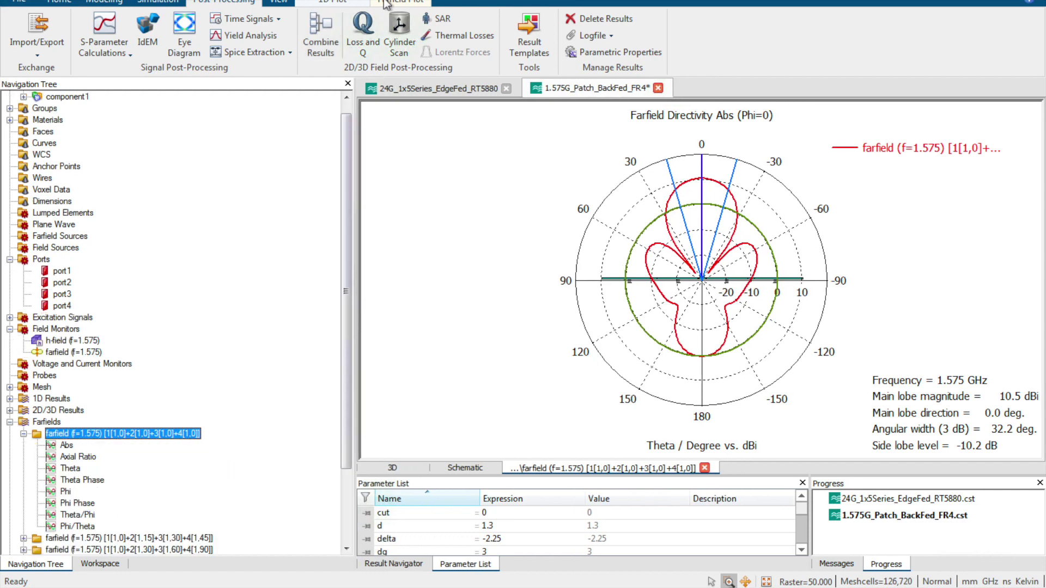
left_click(304, 30)
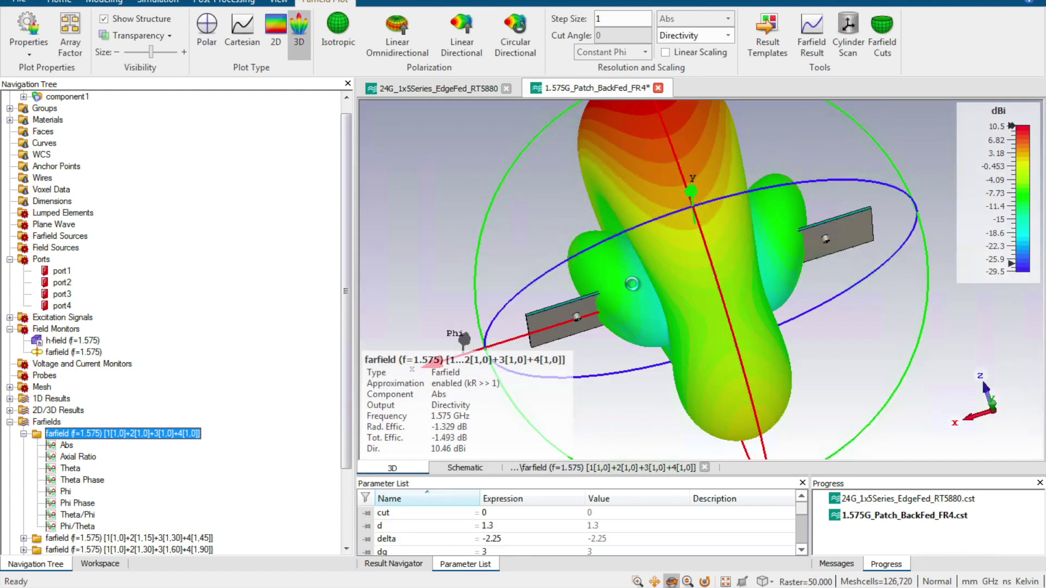
Step: Rotate the 3D farfield beam, then bring up the Time Domain Solver Parameters from Setup Solver
left_click_drag(632, 284, 688, 262)
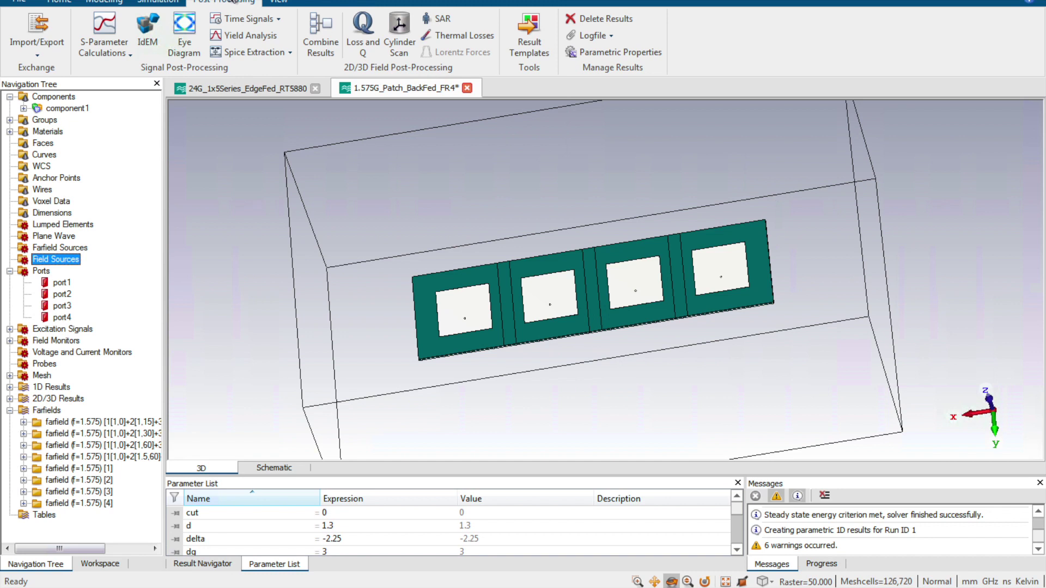
left_click(158, 2)
left_click(461, 41)
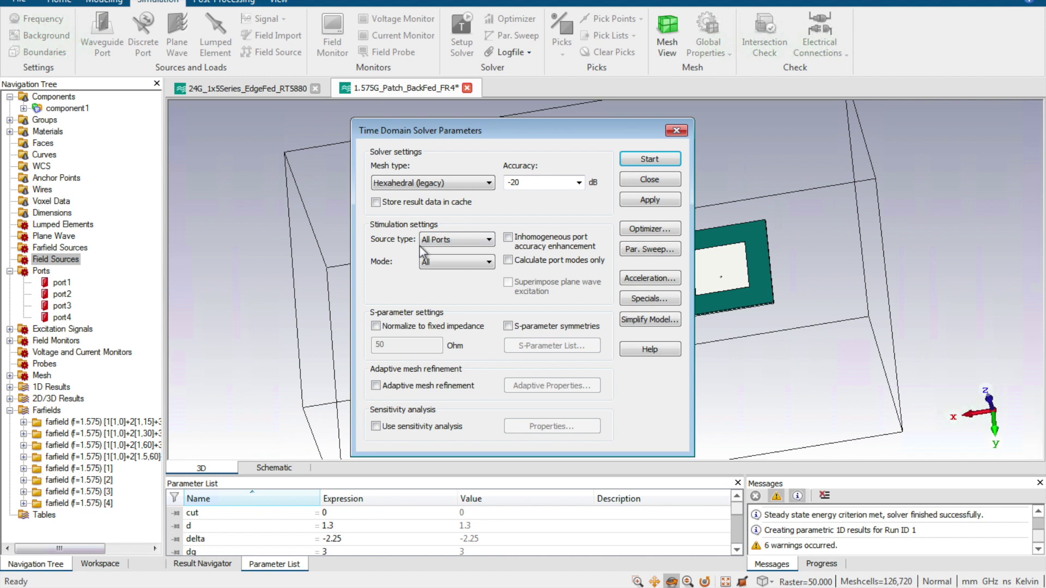
Step: Set source type to Selection with Ports 1–4 included, and show the additional per-port settings
left_click(451, 245)
left_click(453, 258)
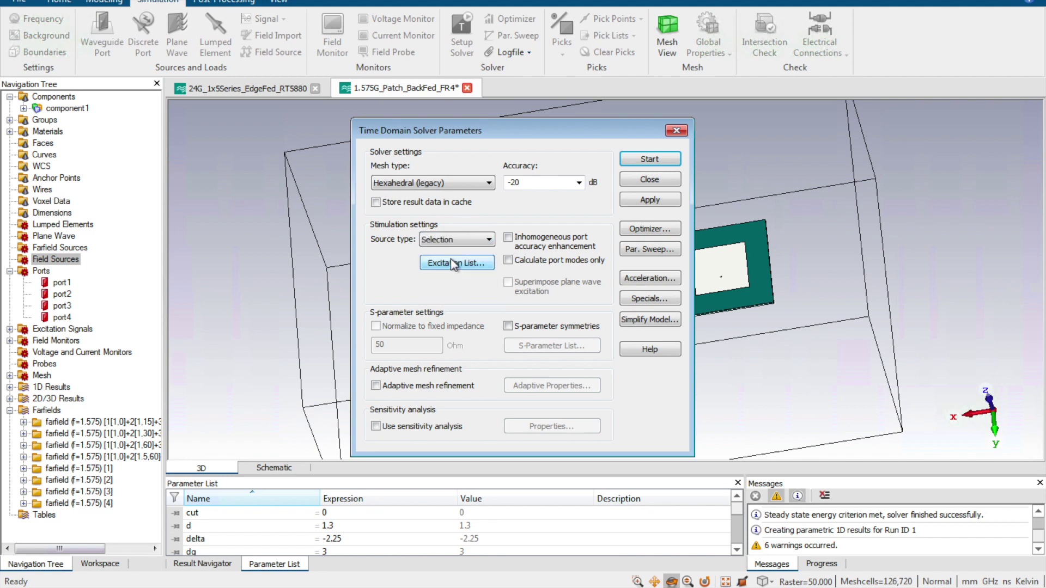
left_click(455, 263)
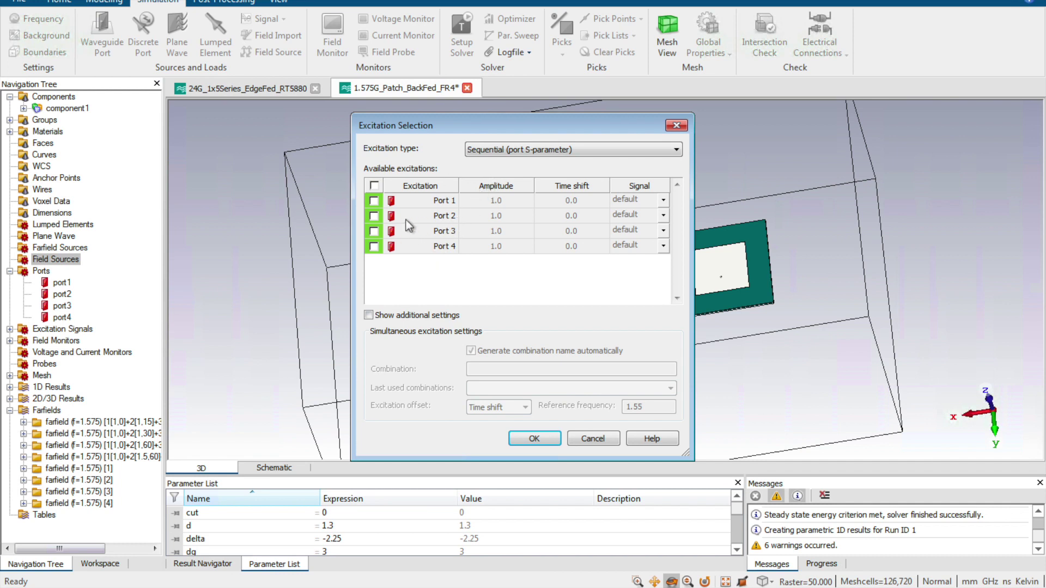
left_click(373, 200)
left_click(374, 216)
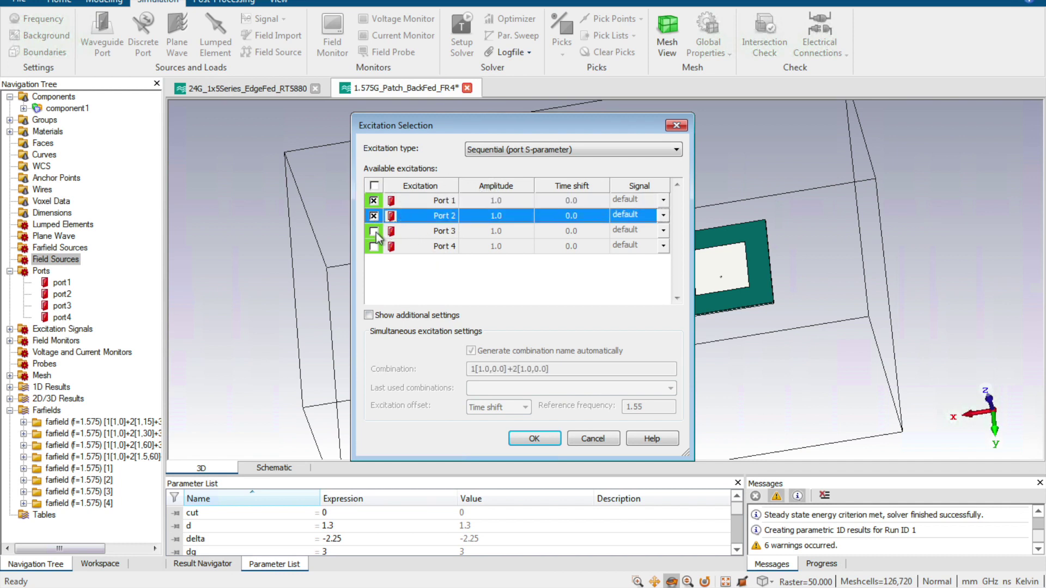
left_click(374, 231)
left_click(374, 246)
left_click(550, 439)
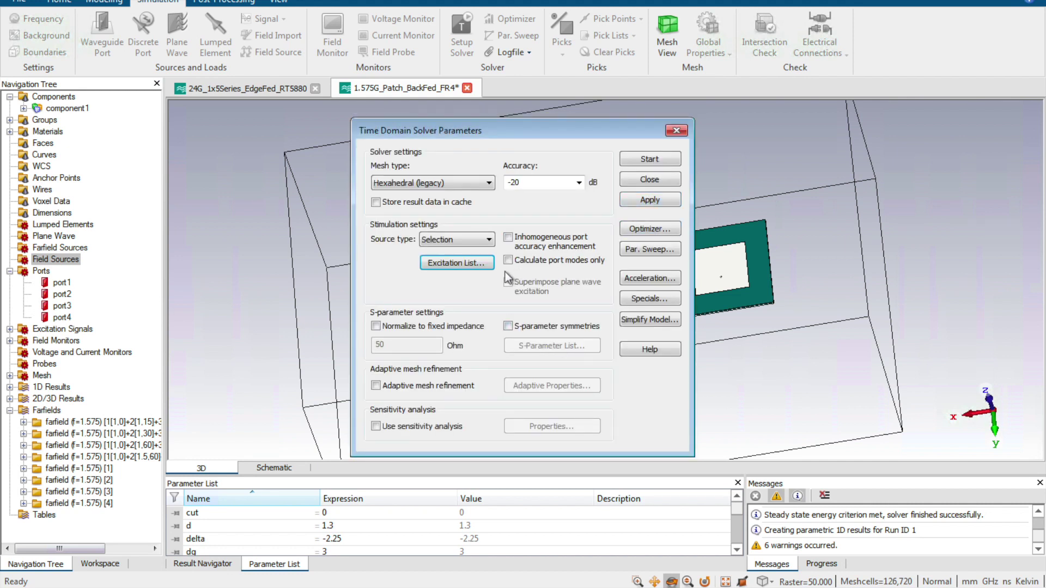
left_click(462, 264)
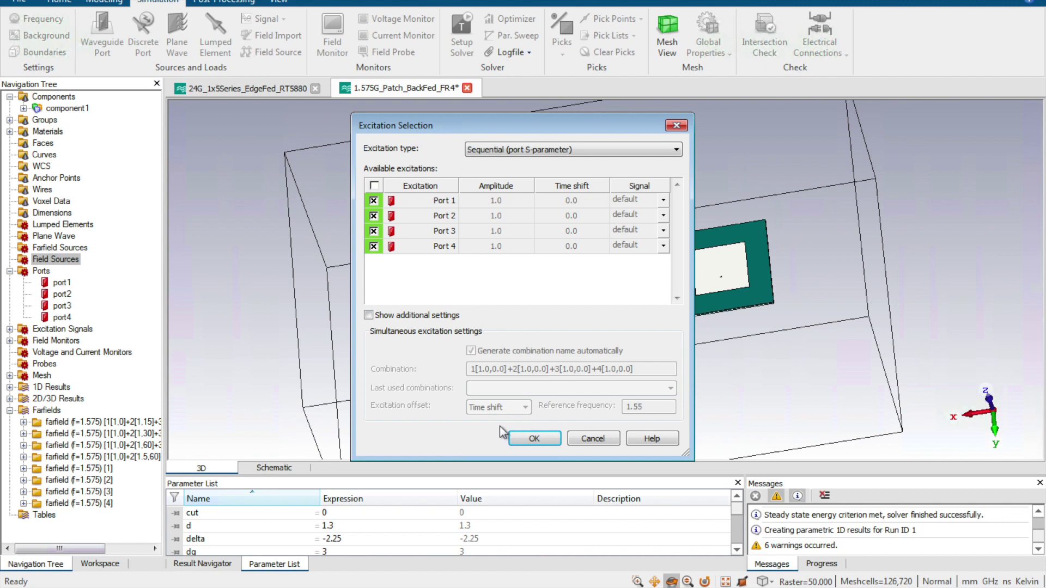
left_click(371, 316)
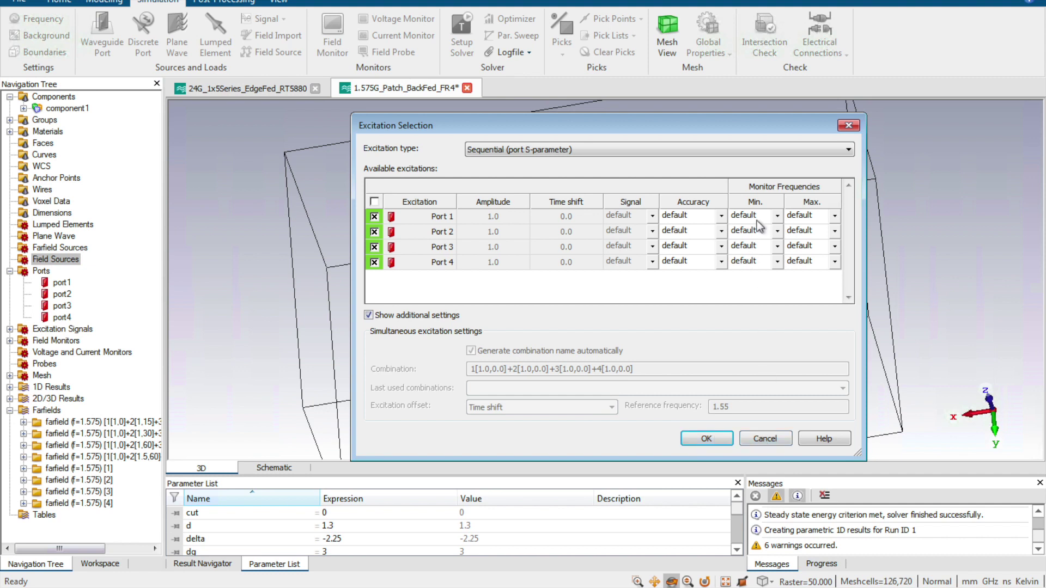
Step: Set the excitation type to Simultaneous with a Phase shift offset
left_click(541, 150)
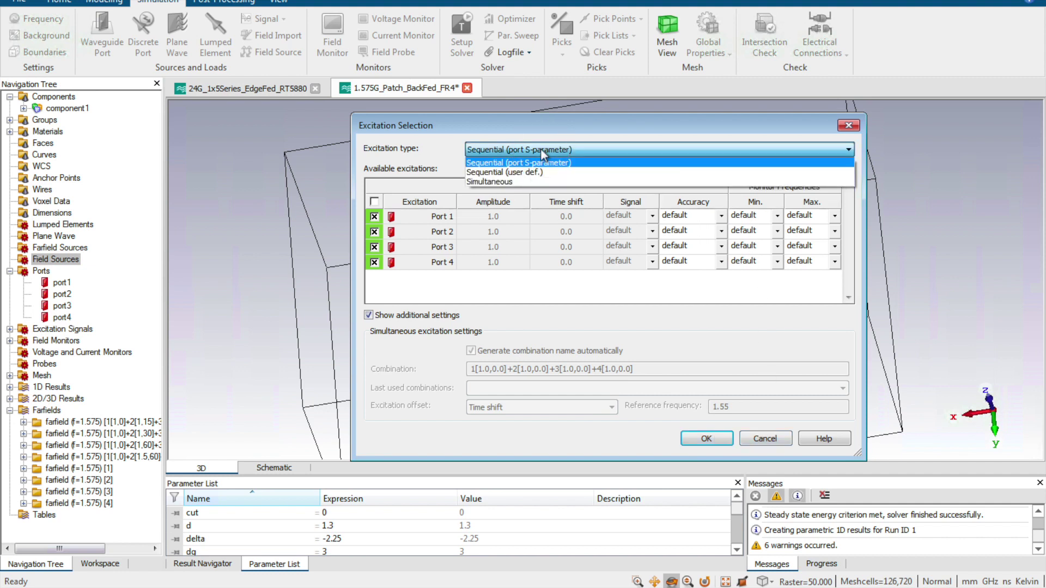
left_click(525, 181)
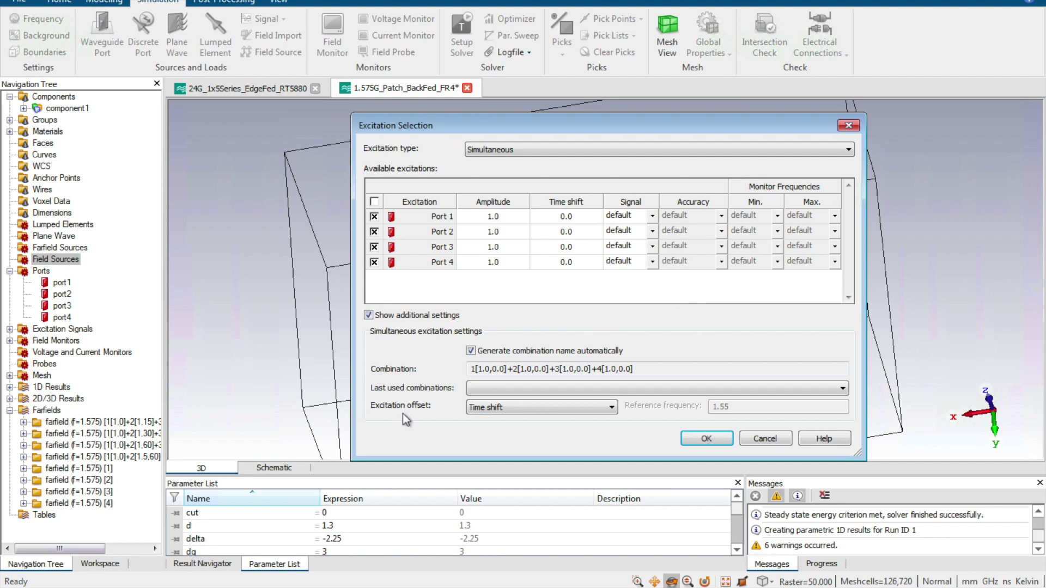
left_click(505, 410)
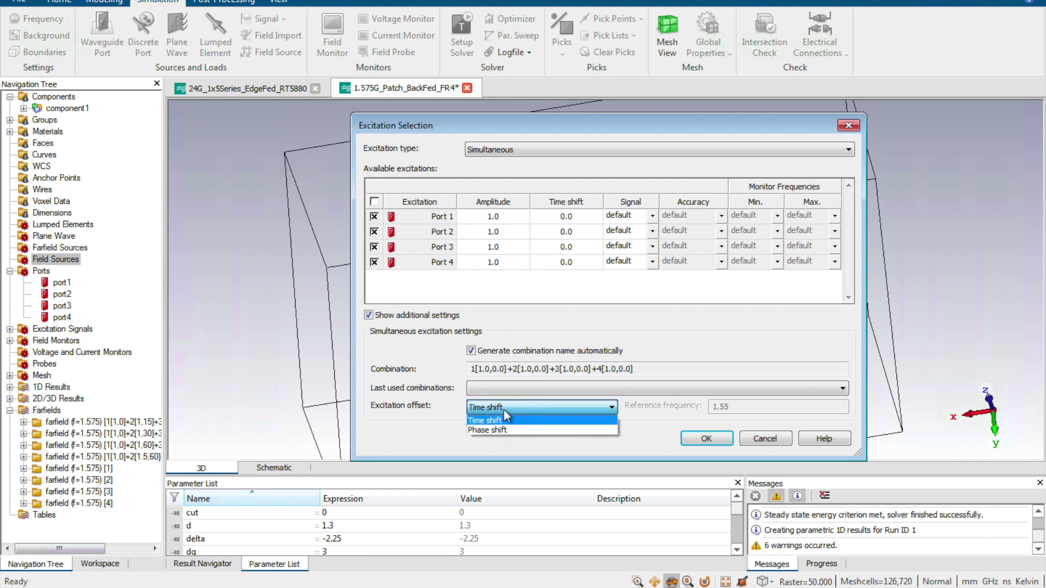
left_click(503, 429)
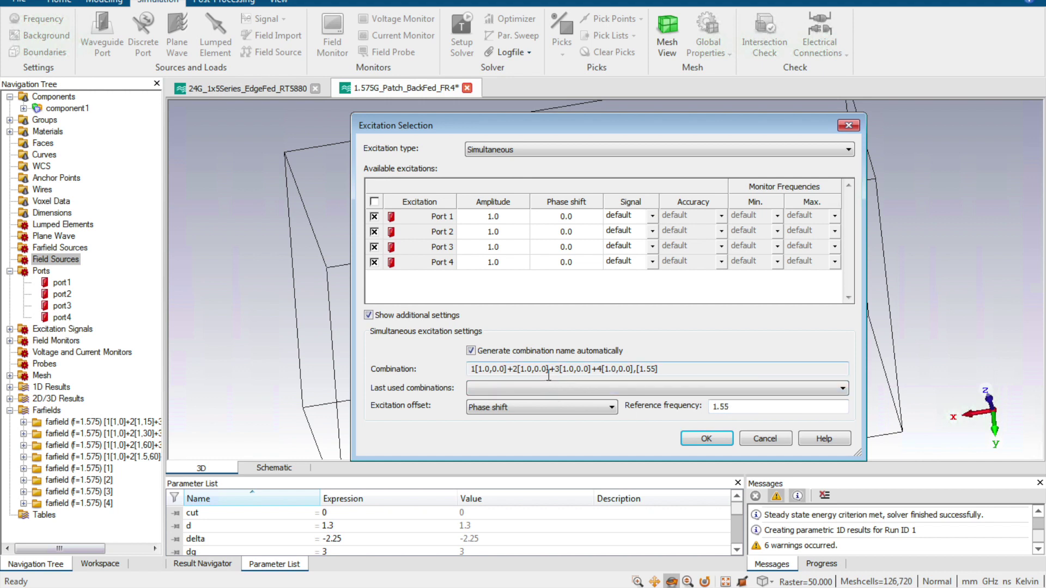
left_click(572, 218)
Step: Give Port 2 a phase shift of 30 degrees
left_click(575, 233)
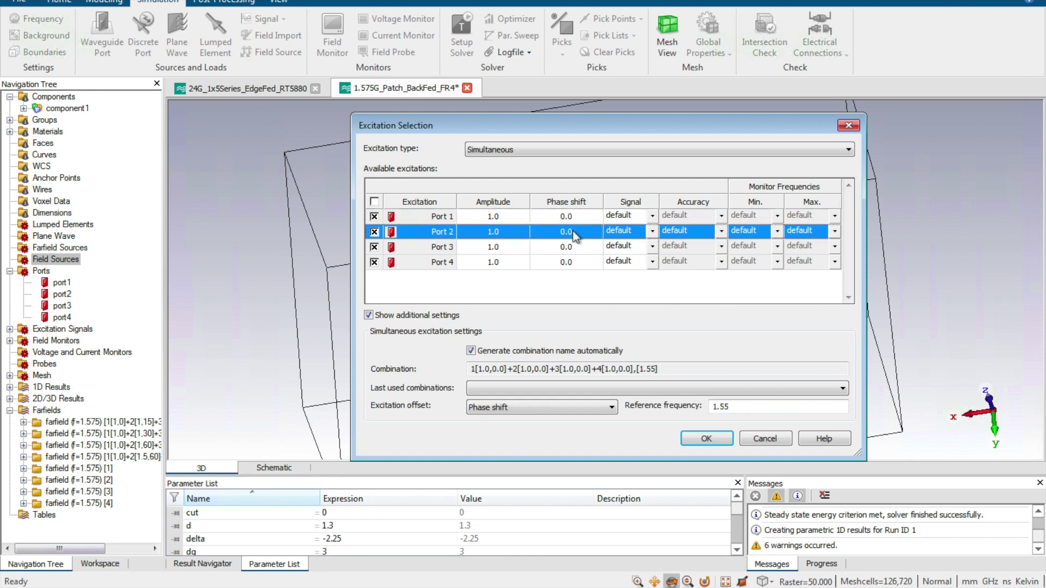
left_click(574, 234)
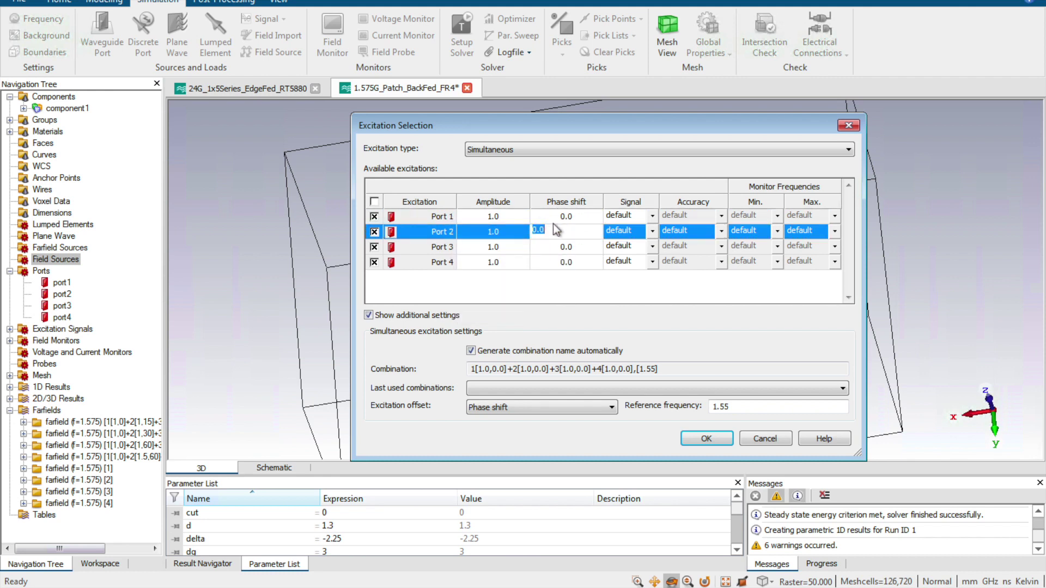
left_click(576, 247)
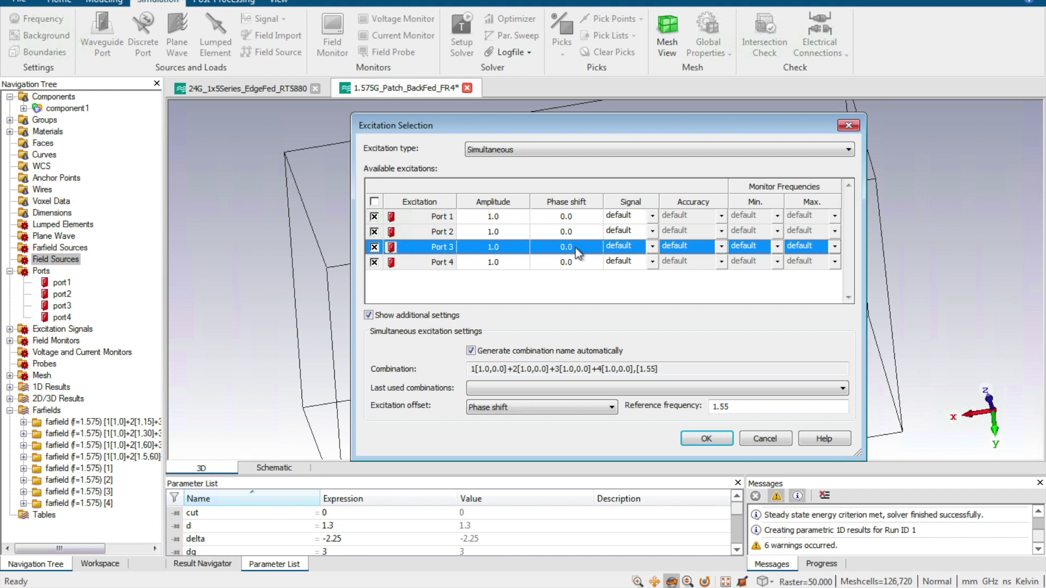
left_click(575, 232)
left_click(575, 232)
key("BackSpace")
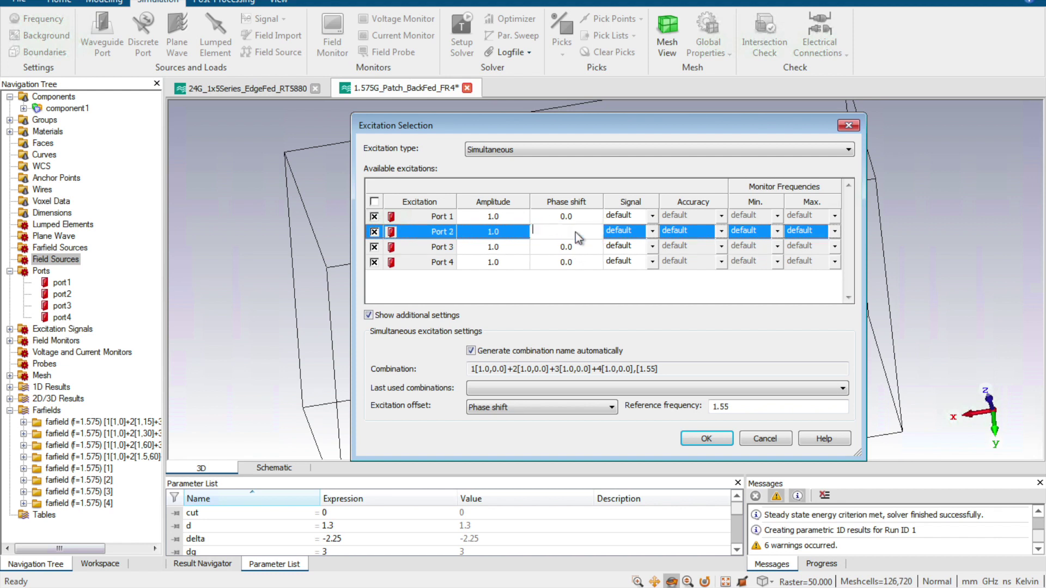
type("30")
left_click(577, 247)
Step: Give Ports 3 and 4 phase shifts of 60 and 90 degrees and accept the settings
left_click(577, 247)
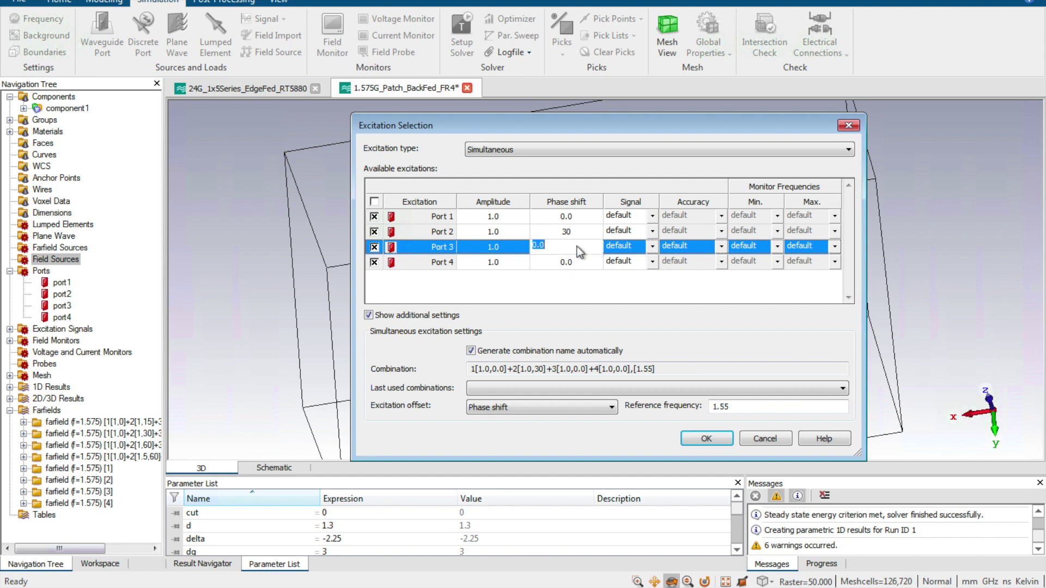
type("60")
left_click(580, 261)
left_click(580, 261)
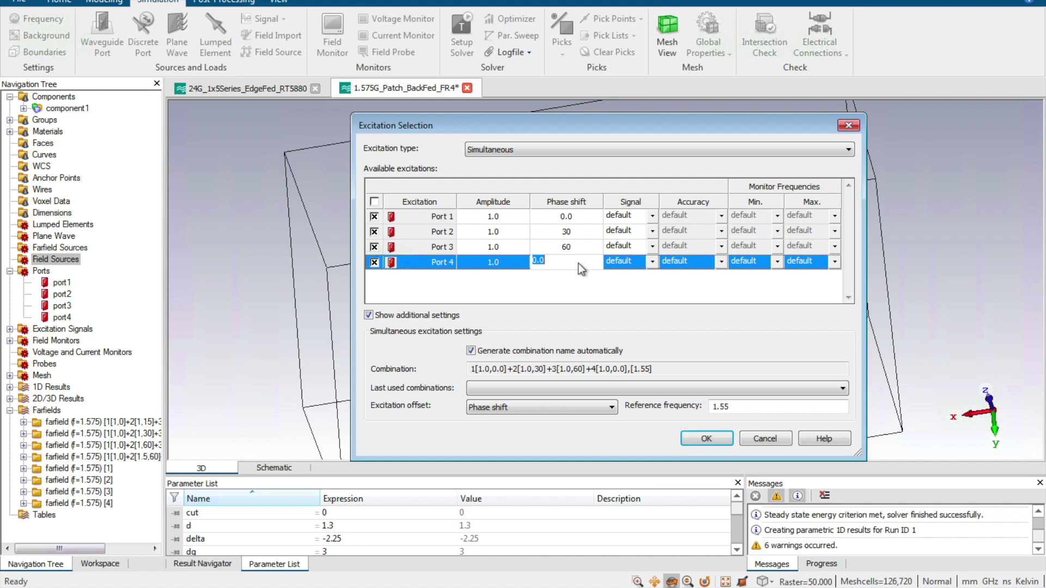
type("90")
key("Return")
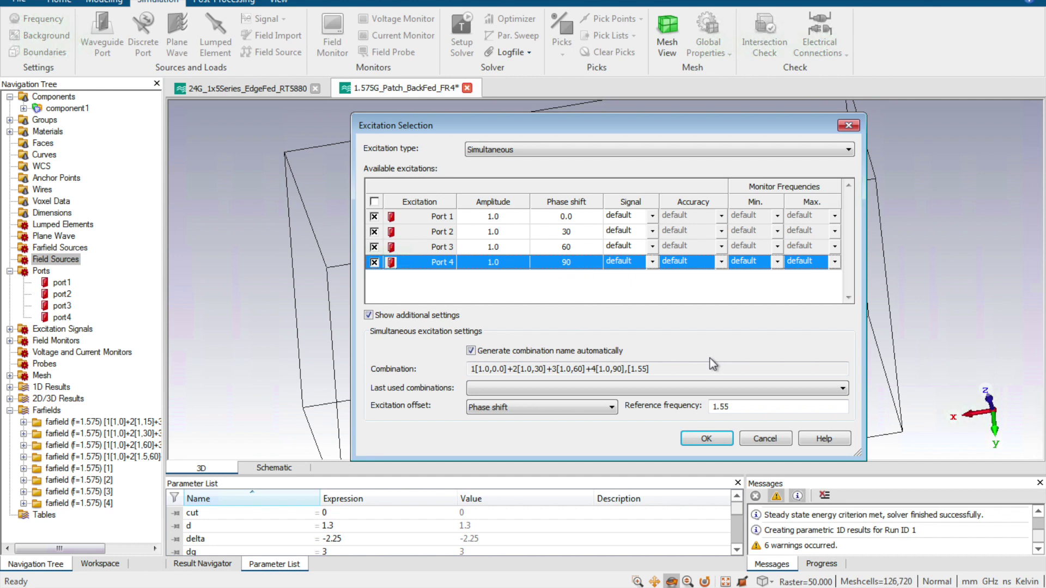
left_click(706, 439)
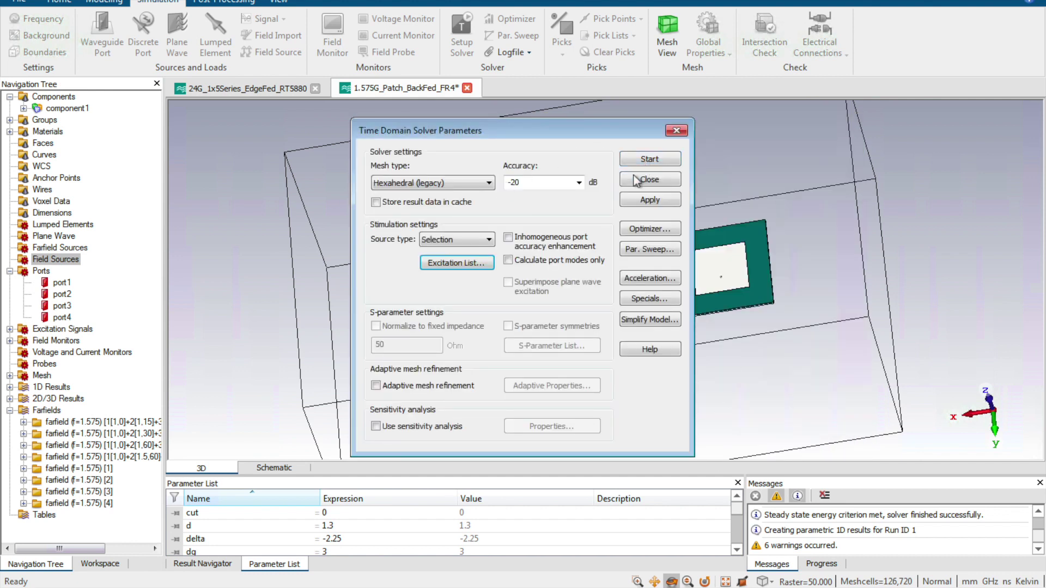
Step: Close the Time Domain Solver settings without running, keeping the in-phase 10.46 dBi farfield displayed
left_click(676, 131)
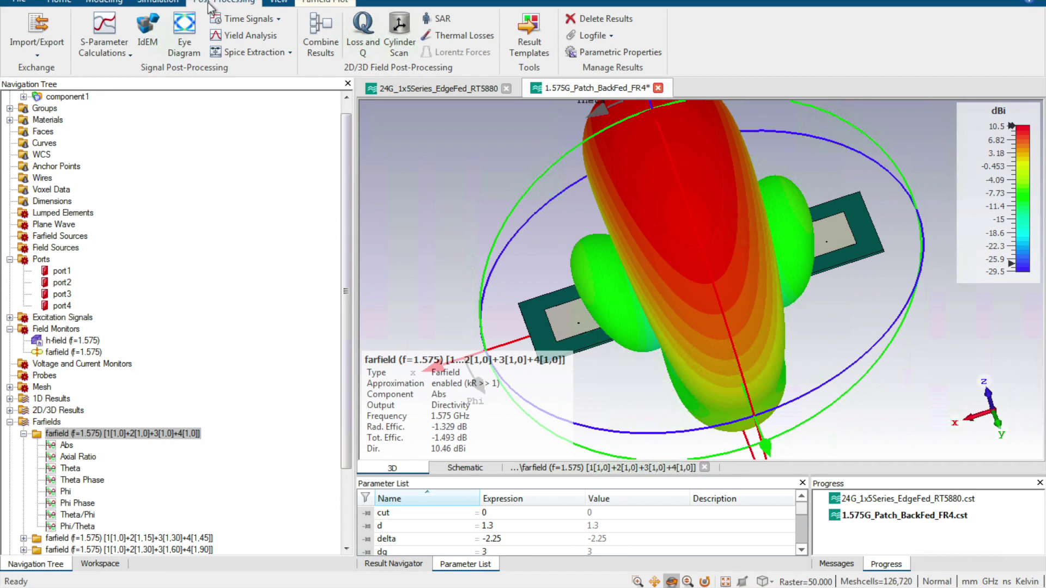
Step: Start a result combination that excludes the h-field monitor, keeping only farfield (f=1.575)
left_click(319, 53)
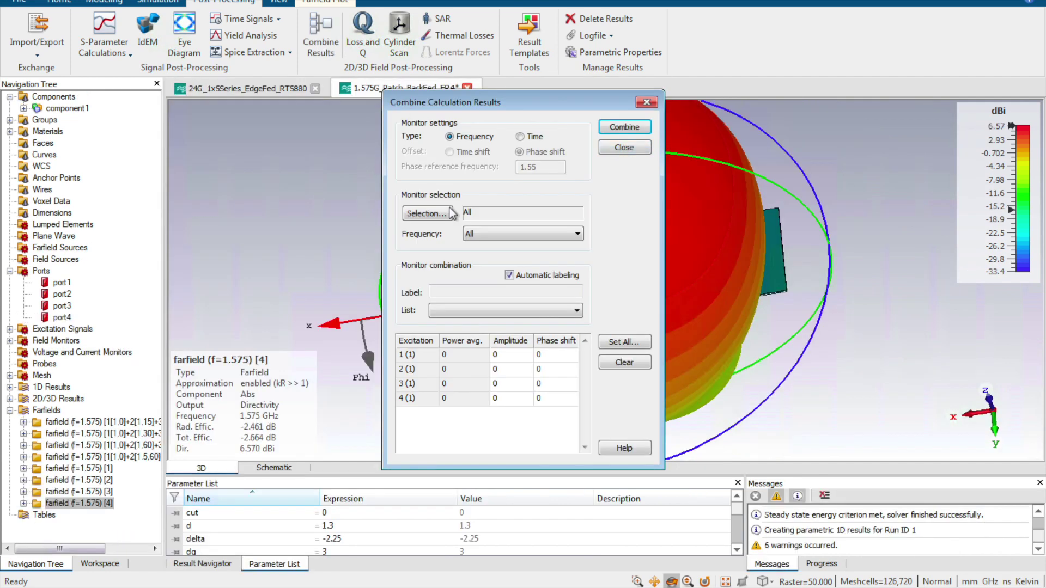
left_click(427, 213)
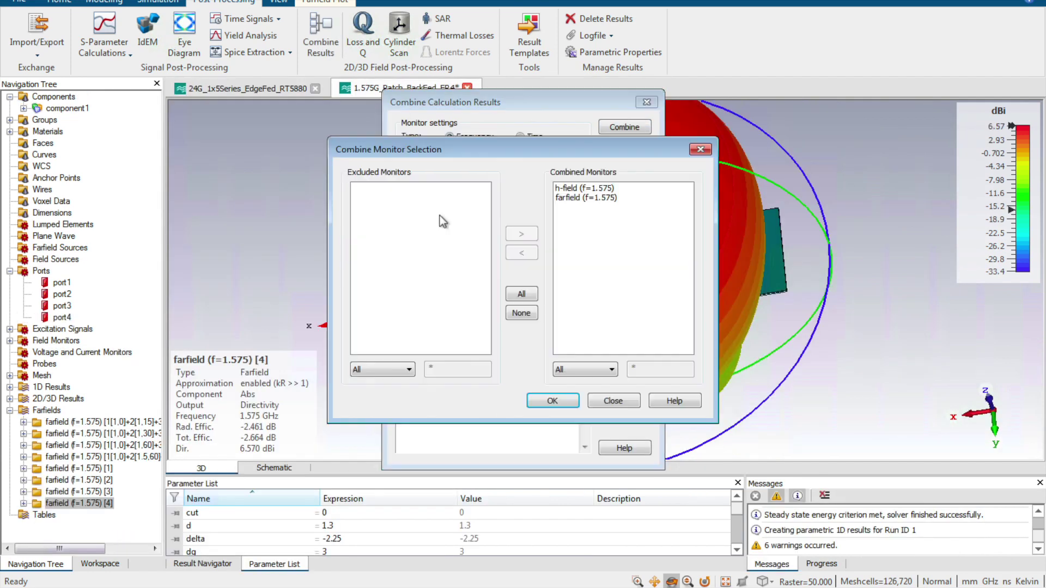
left_click(611, 198)
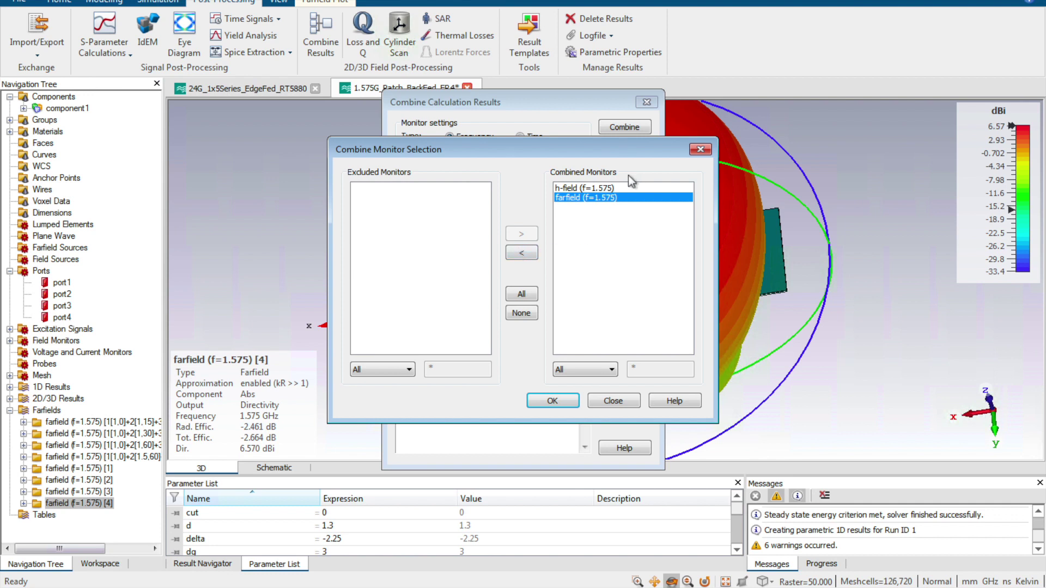
left_click(567, 188)
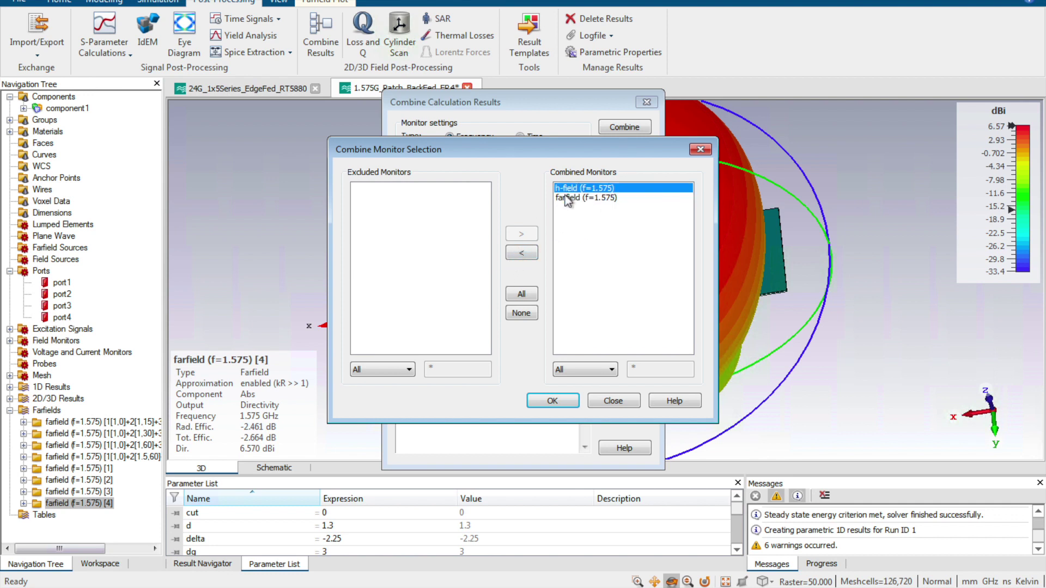
left_click(522, 253)
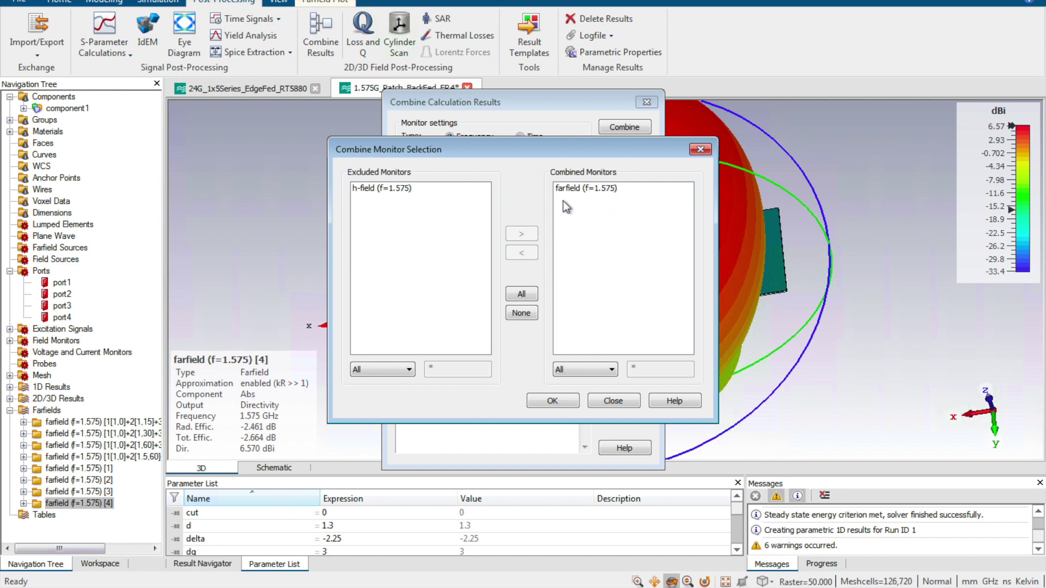
left_click(552, 401)
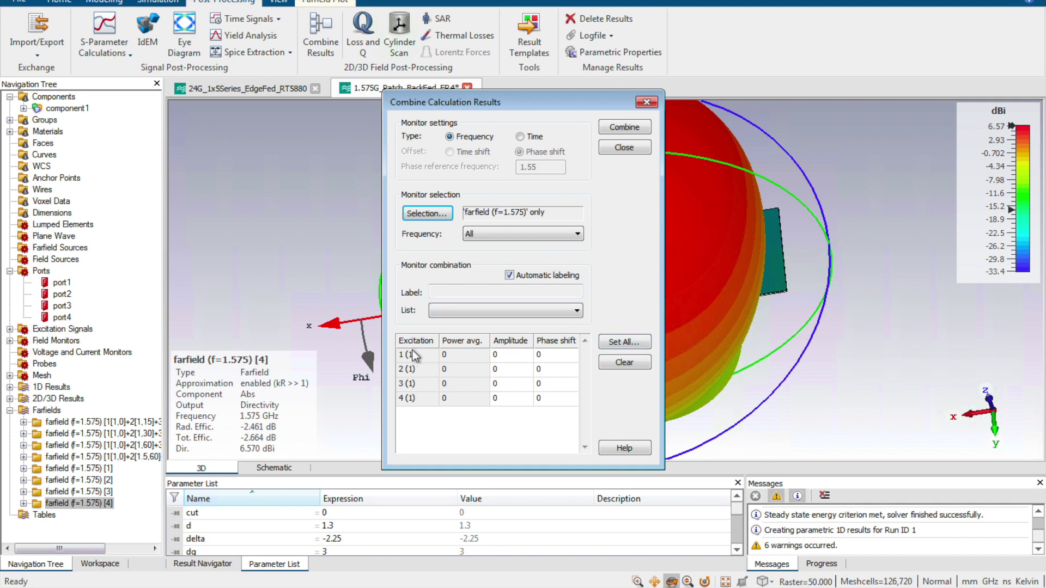
Step: Give excitations 1–4 amplitude 1 and phase shifts 0, 30, 60 and 90 degrees
left_click(635, 342)
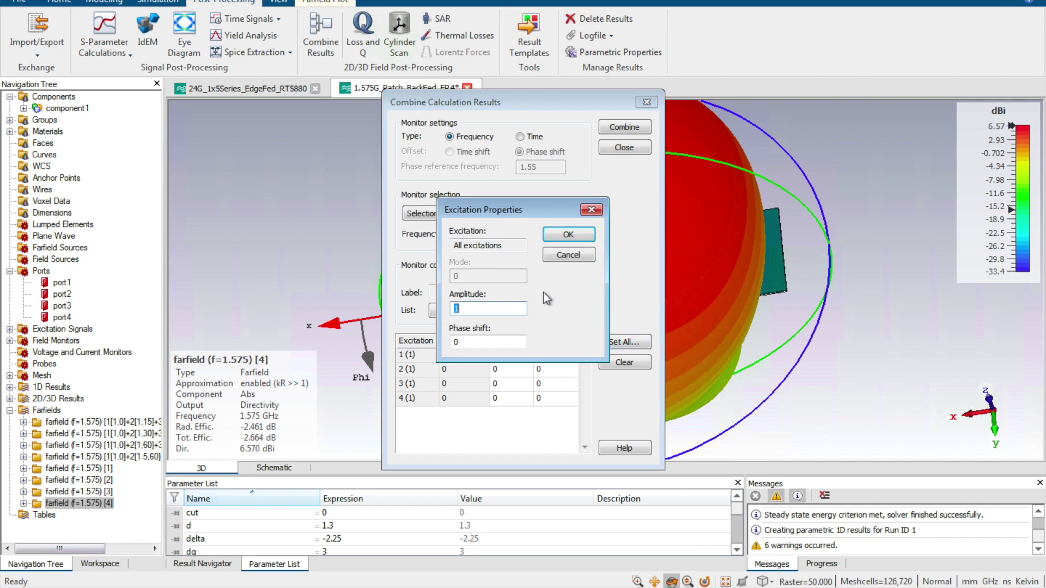
left_click(568, 234)
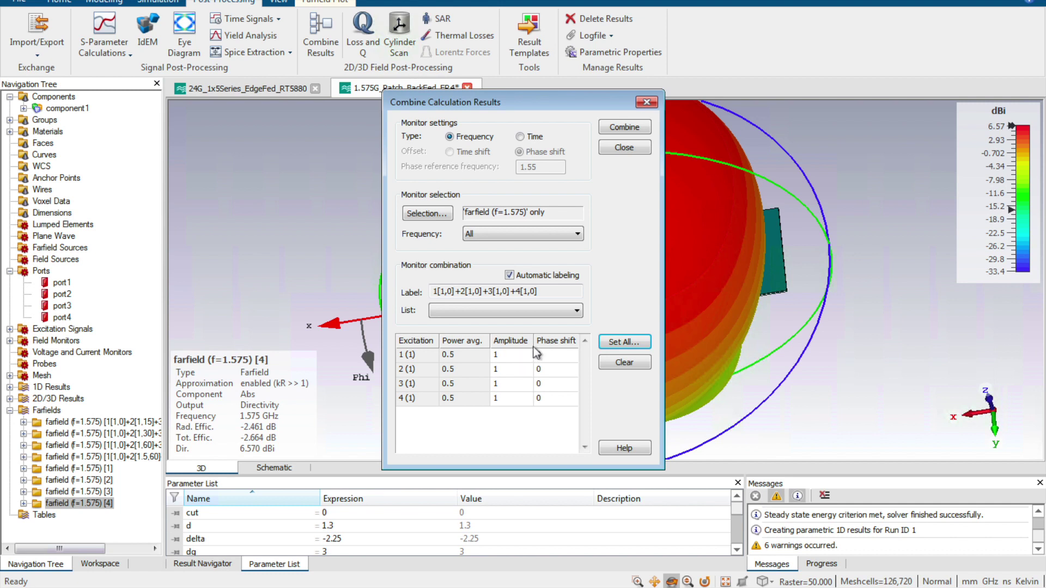
left_click(555, 374)
left_click(554, 374)
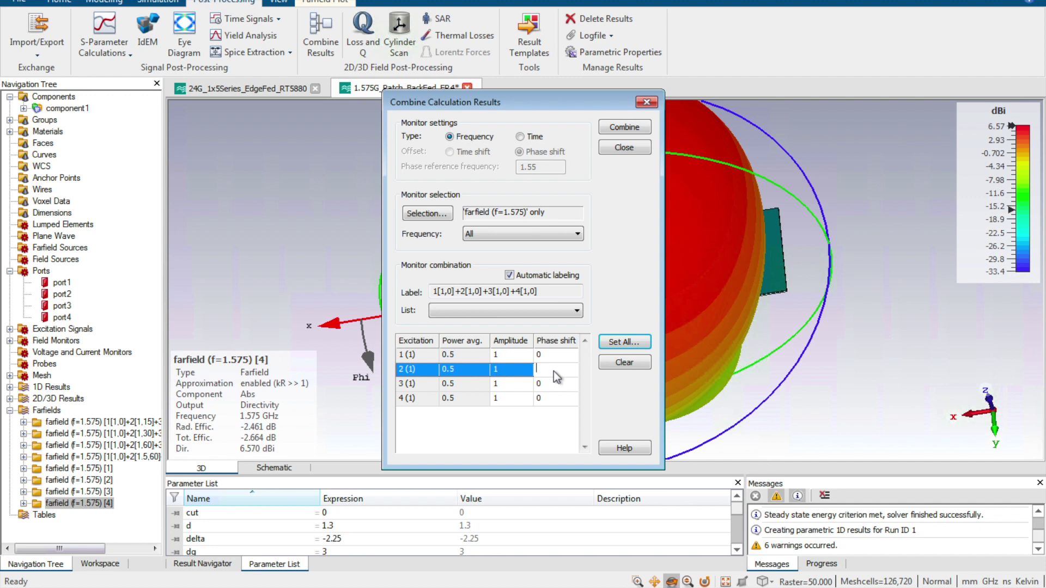
left_click(553, 383)
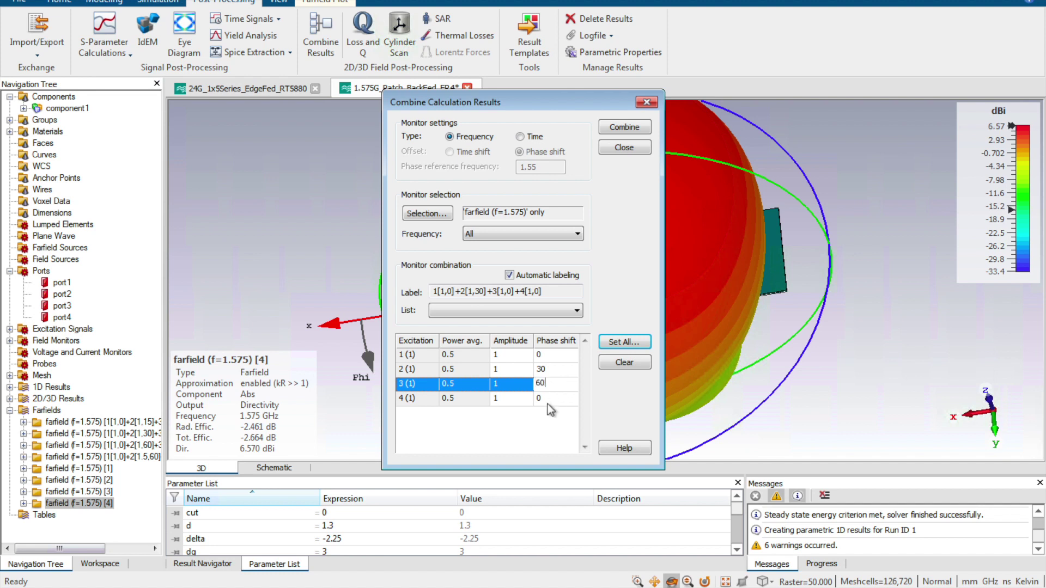
left_click(547, 398)
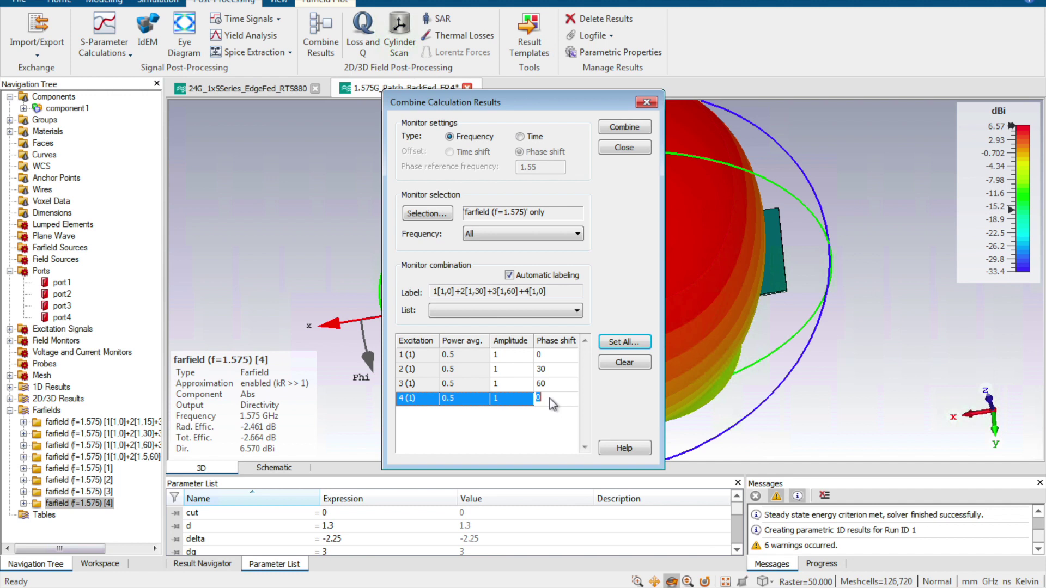
type("90")
key("Return")
double_click(551, 368)
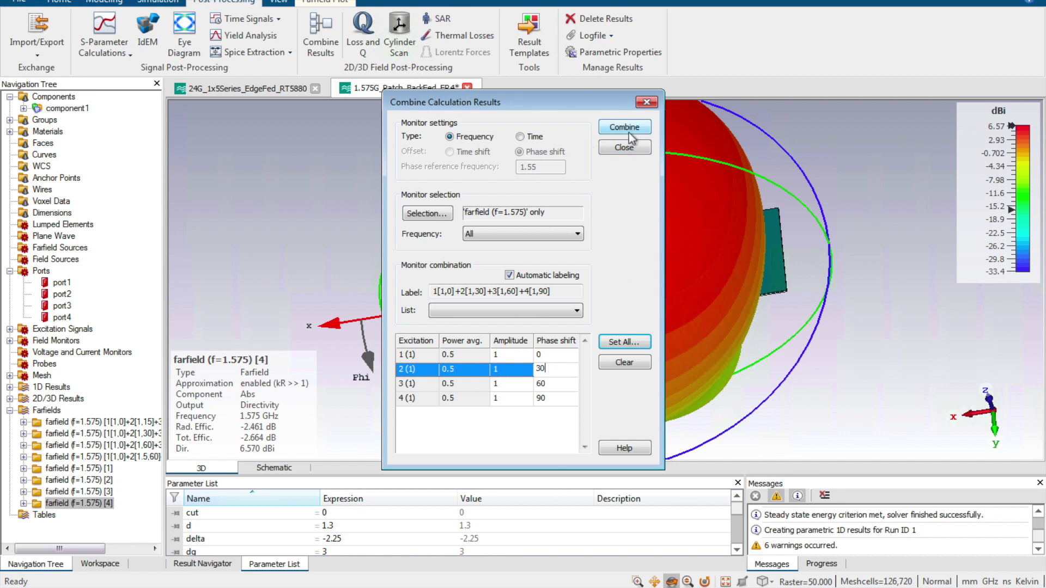
left_click(647, 102)
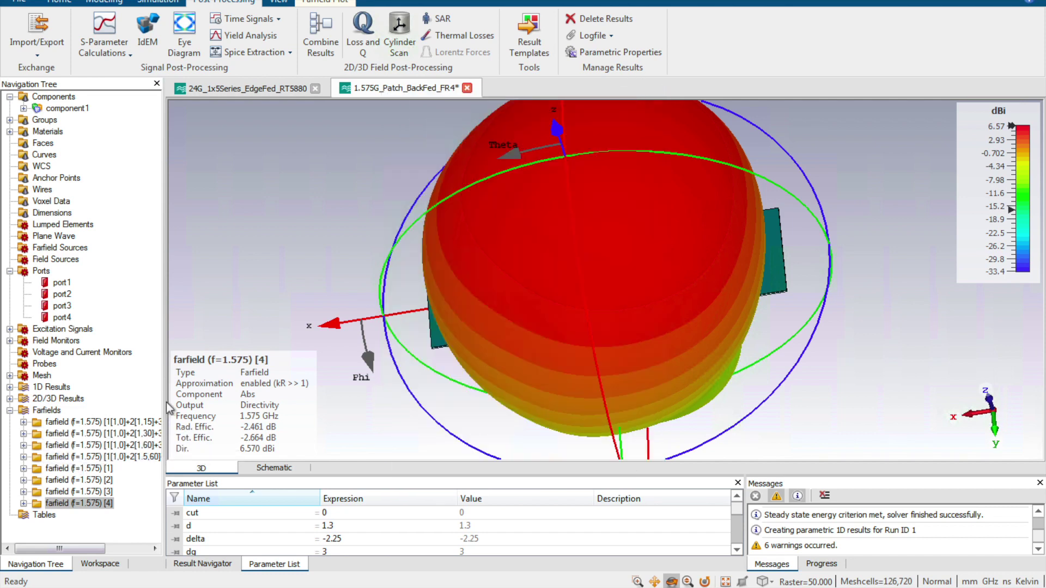
Step: Display the 1[1,0]+2[1,30]+3[1,60]+4[1,90] farfield as a polar cut, lobe at −12°
left_click_drag(164, 401, 355, 401)
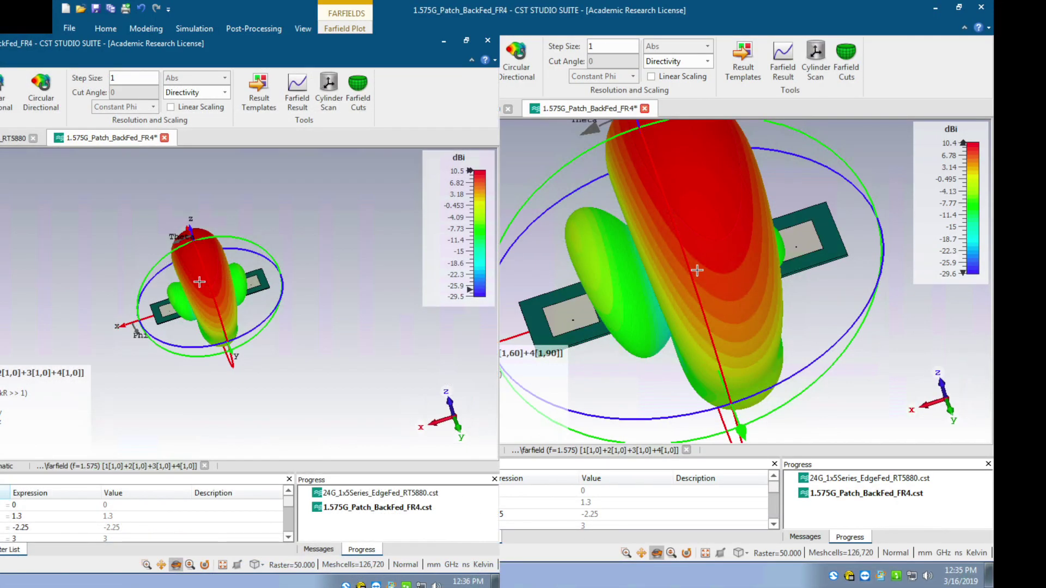
scroll(697, 270, "up", 2)
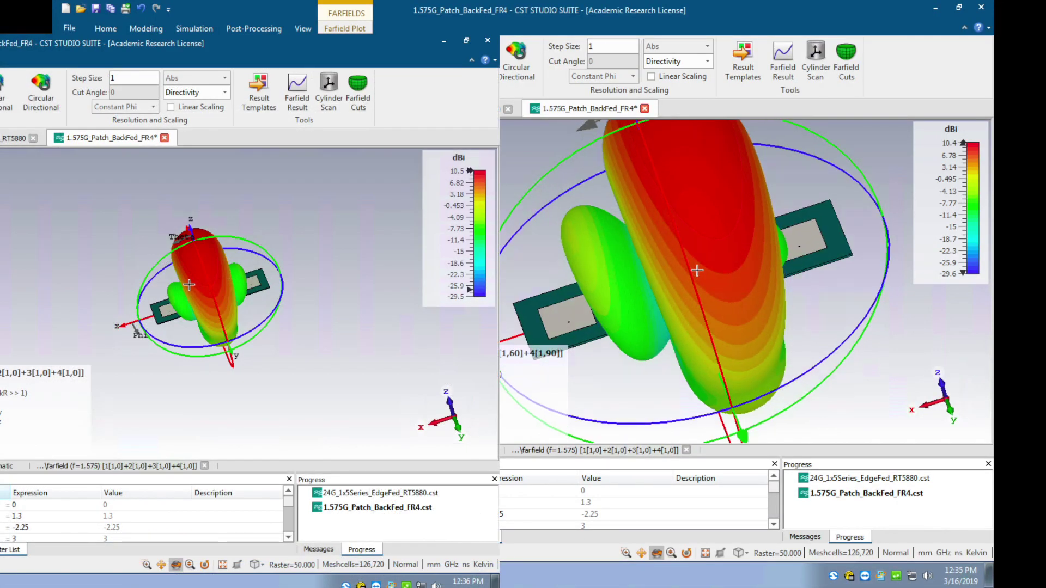
scroll(697, 271, "down", 3)
scroll(697, 271, "down", 3)
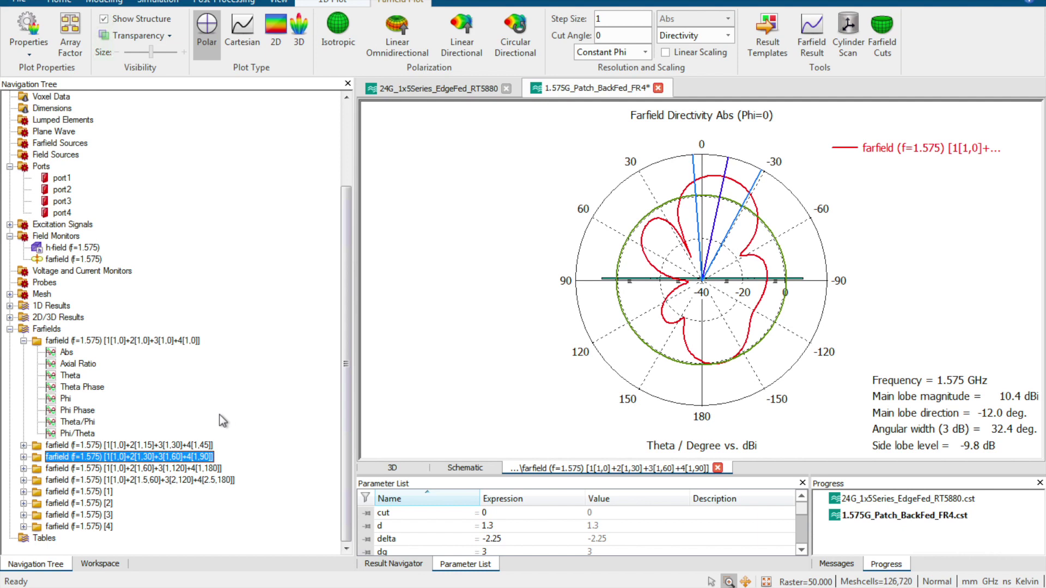
Step: View the 1/1.5/2/2.5 amplitude, 0/60/120/180° farfield polar plot, then collapse the results
left_click(221, 482)
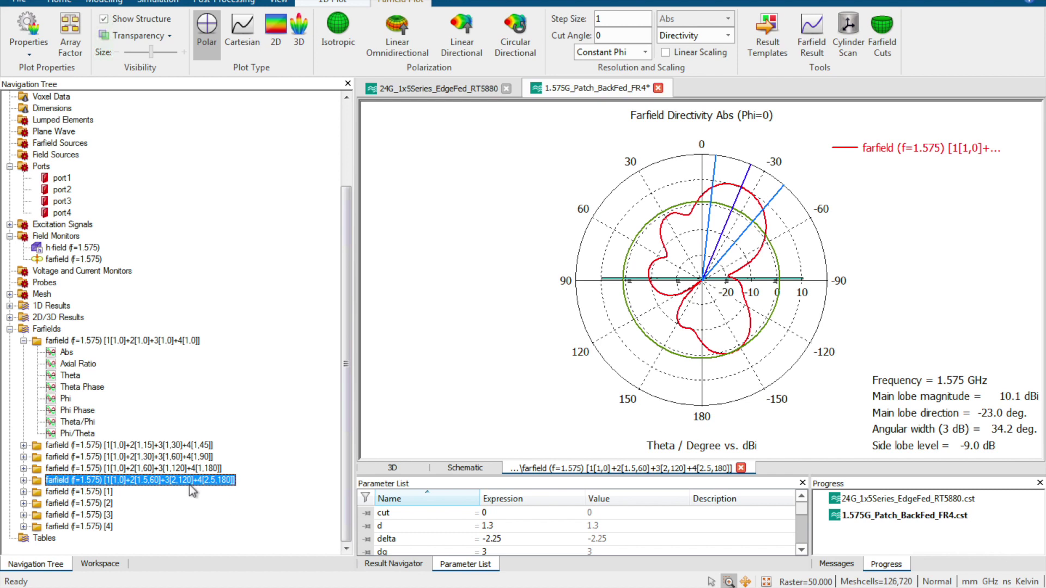
double_click(151, 481)
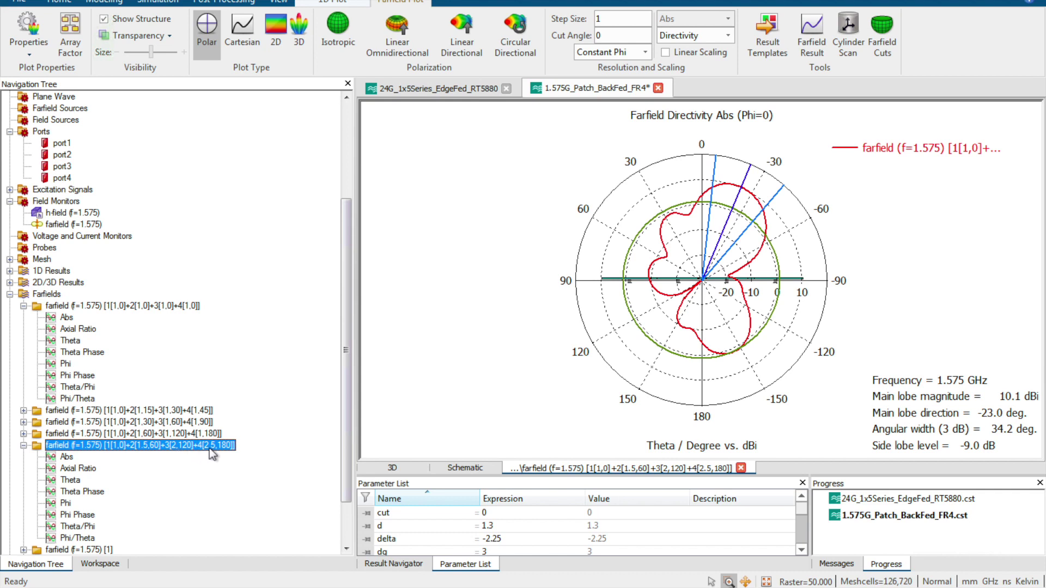
double_click(152, 450)
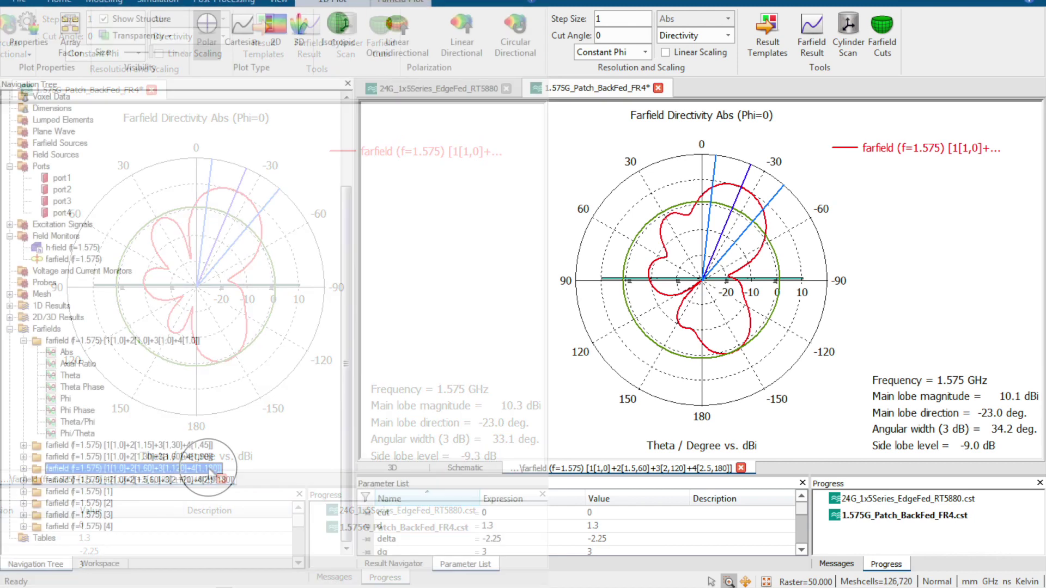
left_click(10, 434)
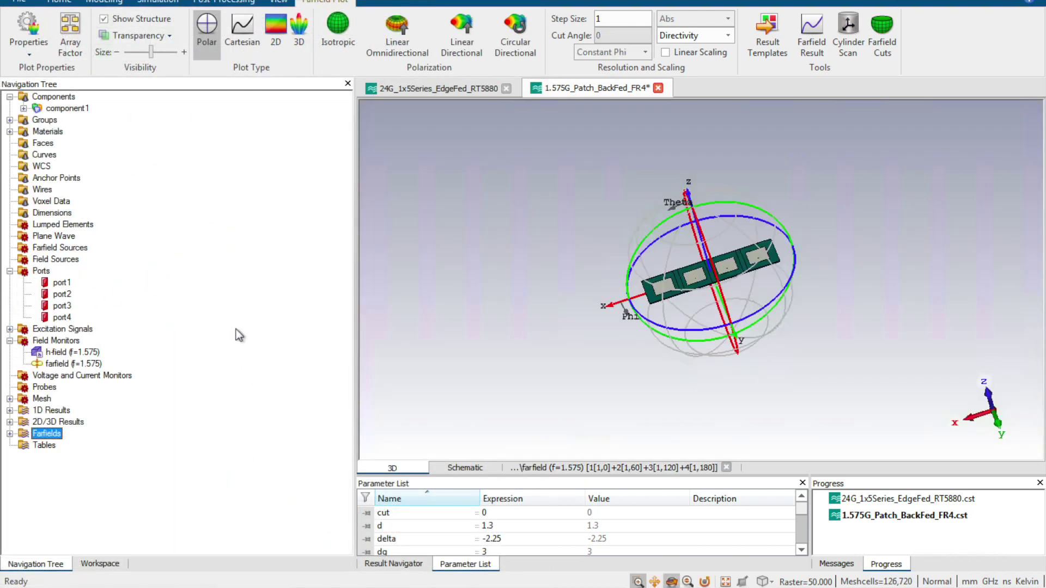